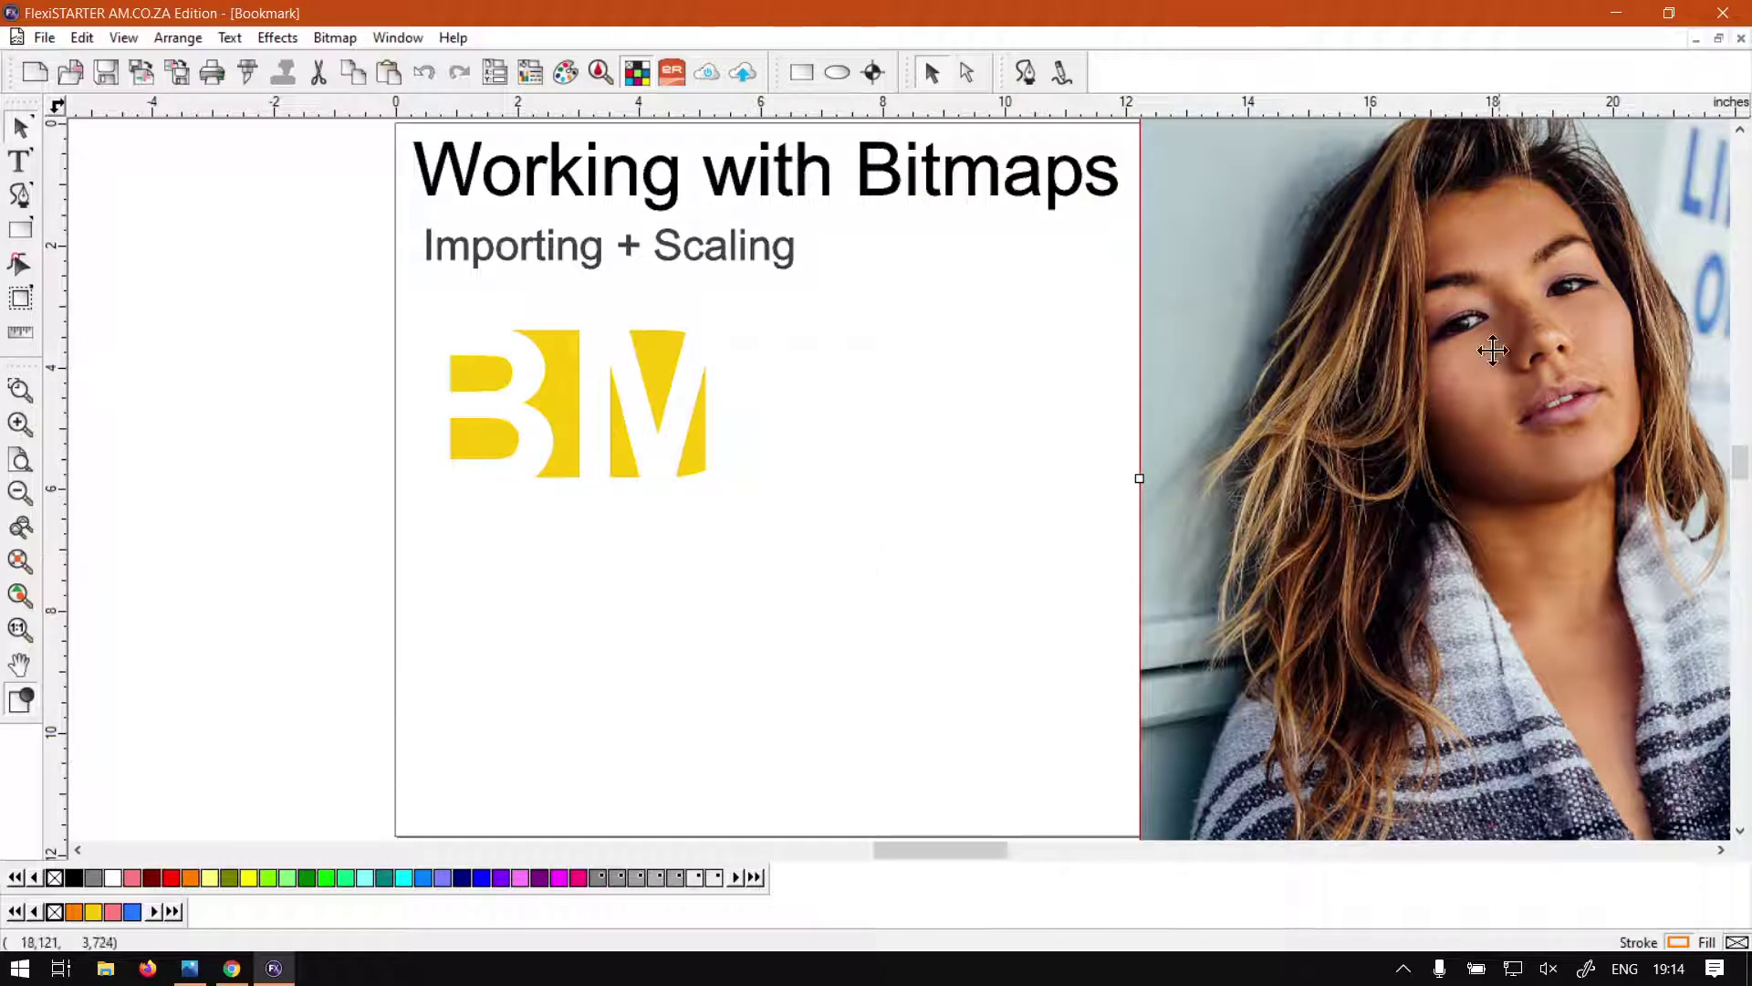
Step: Drag the old oversized photo off the page, leaving the title, subtitle and BM logo
mouse_move(1558, 432)
mouse_down()
mouse_move(1229, 465)
mouse_move(1381, 497)
mouse_up()
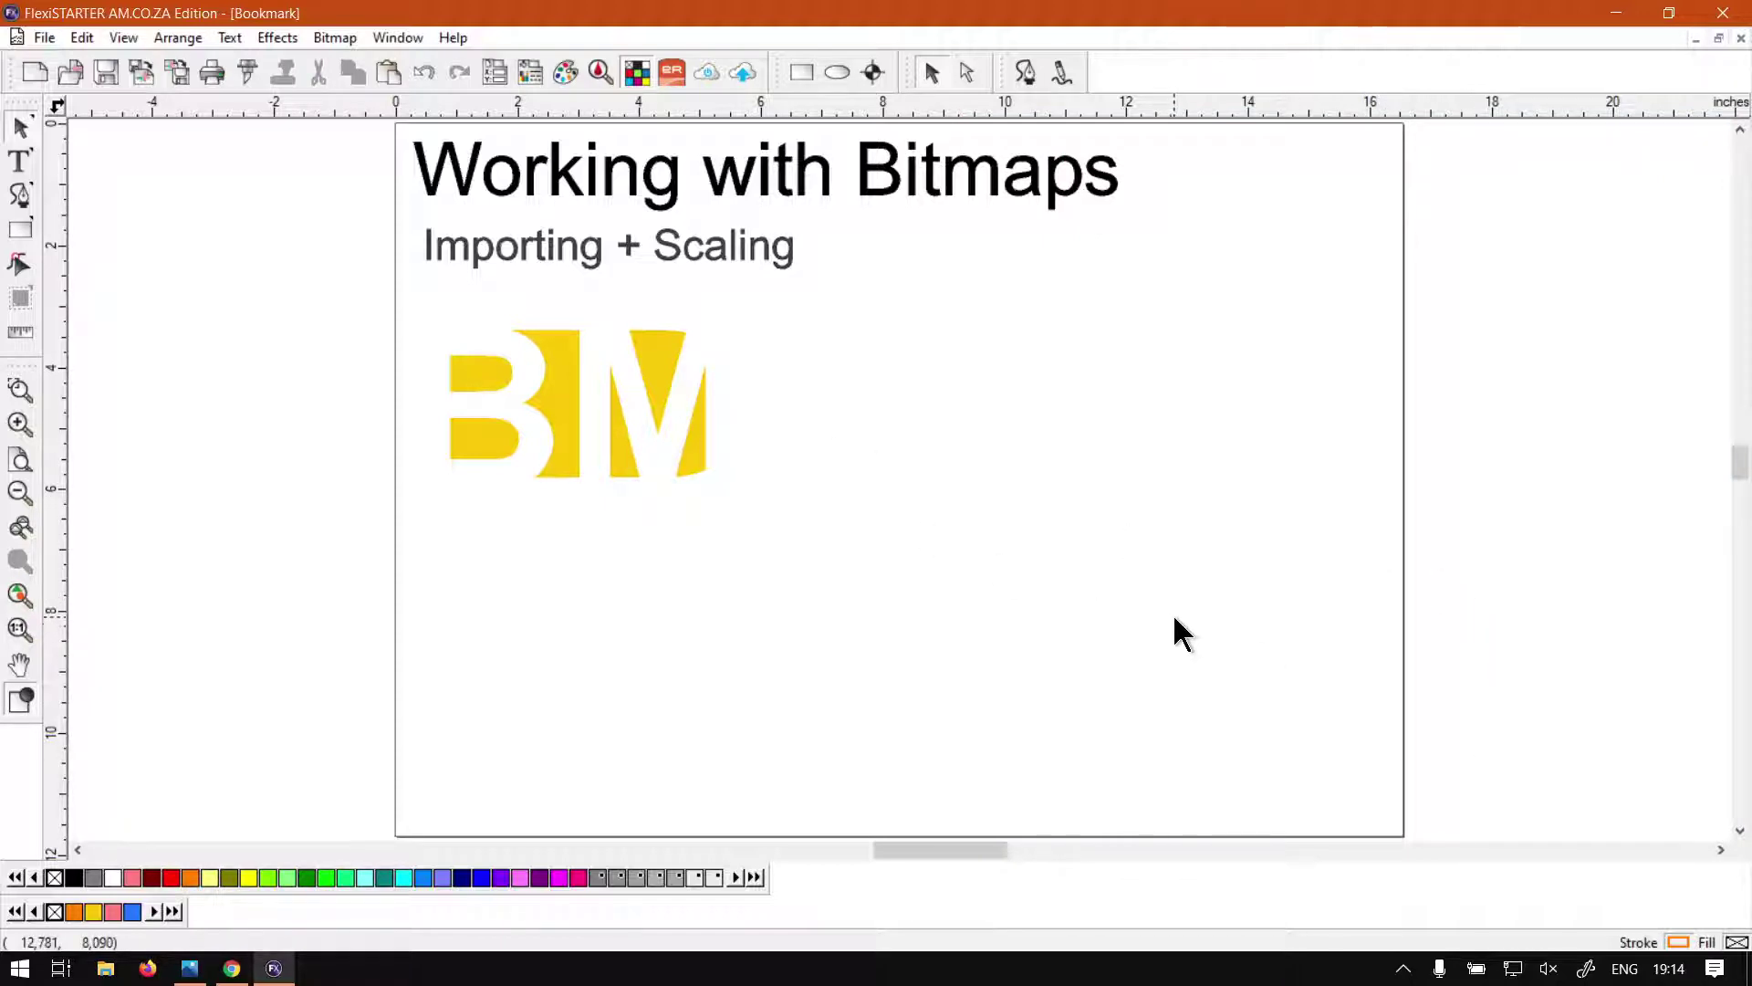
Step: In File > Import, toggle file type to WMF and back to All Readable, then select folder 180's second photo
click(58, 37)
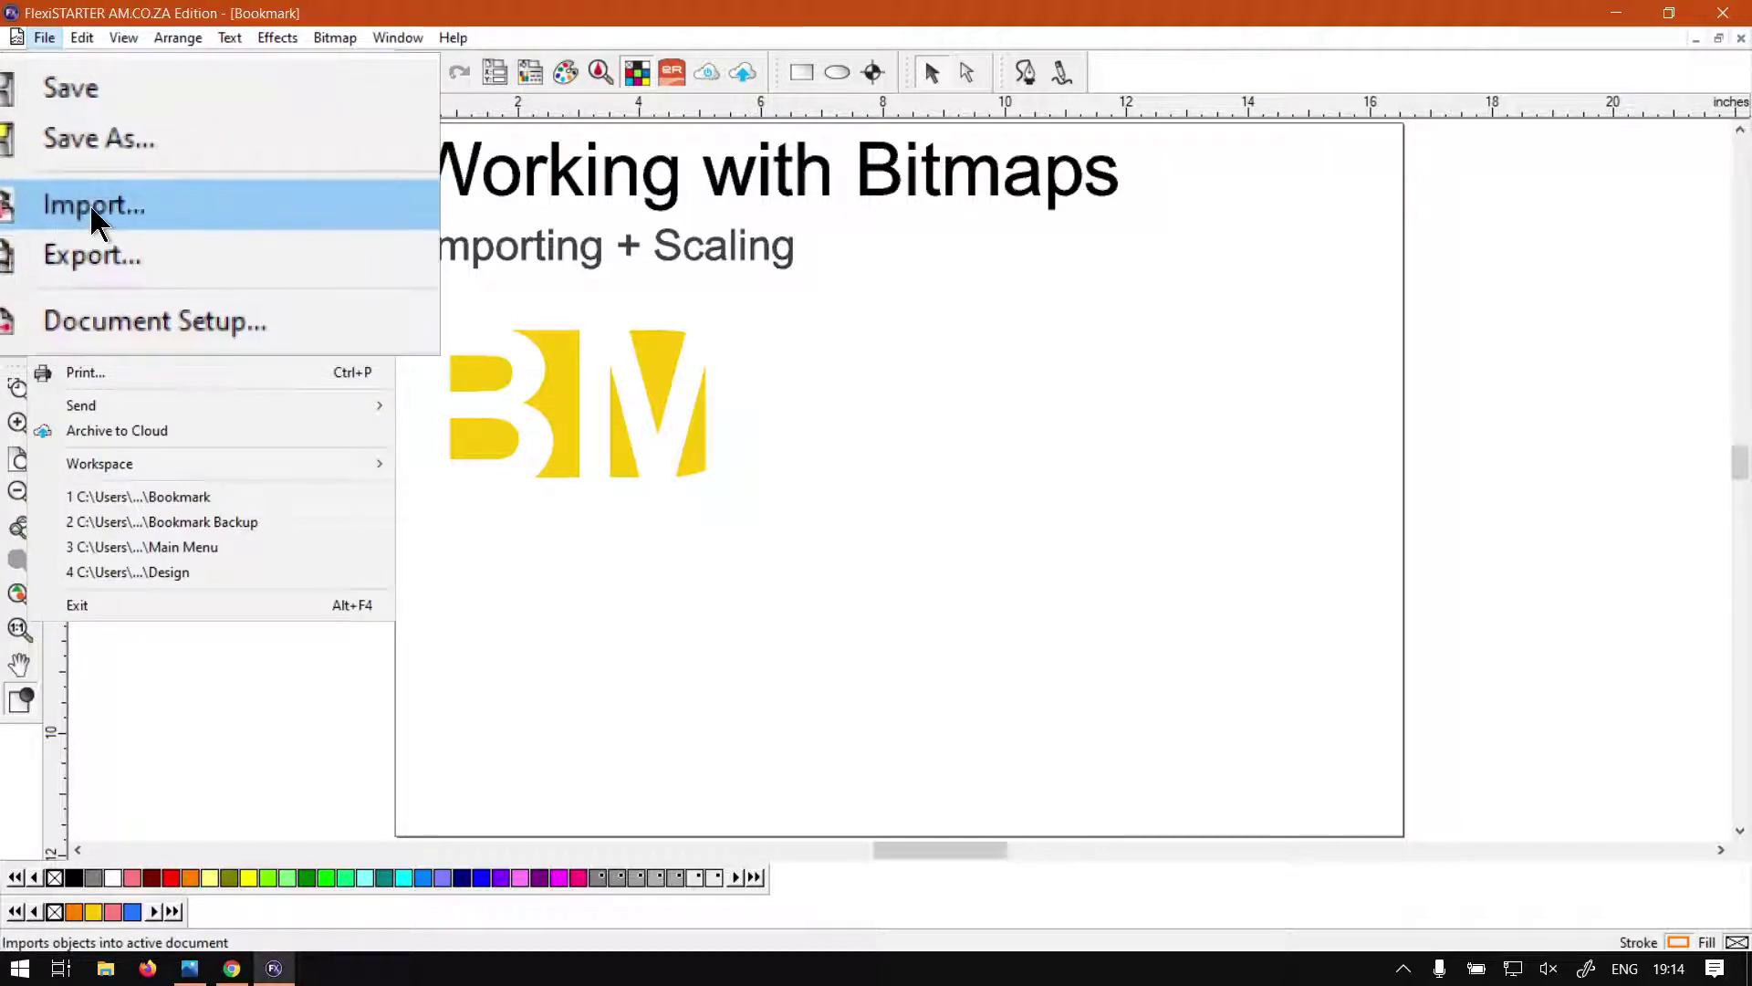
click(89, 206)
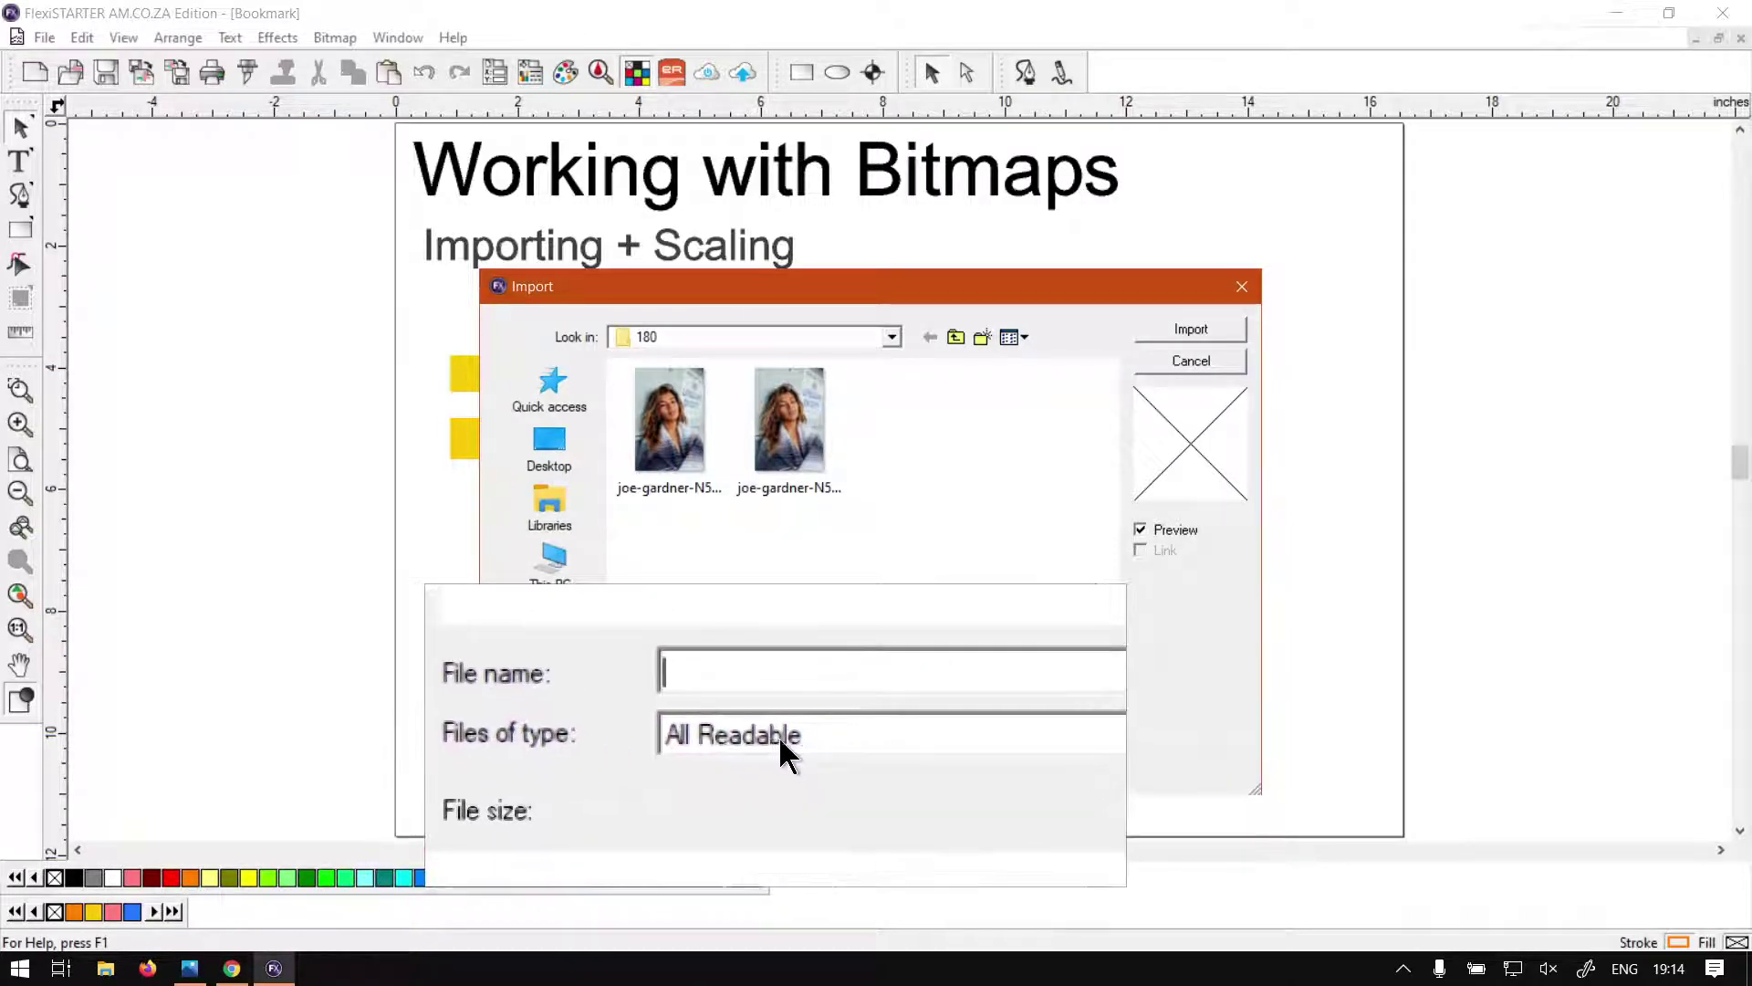
click(978, 732)
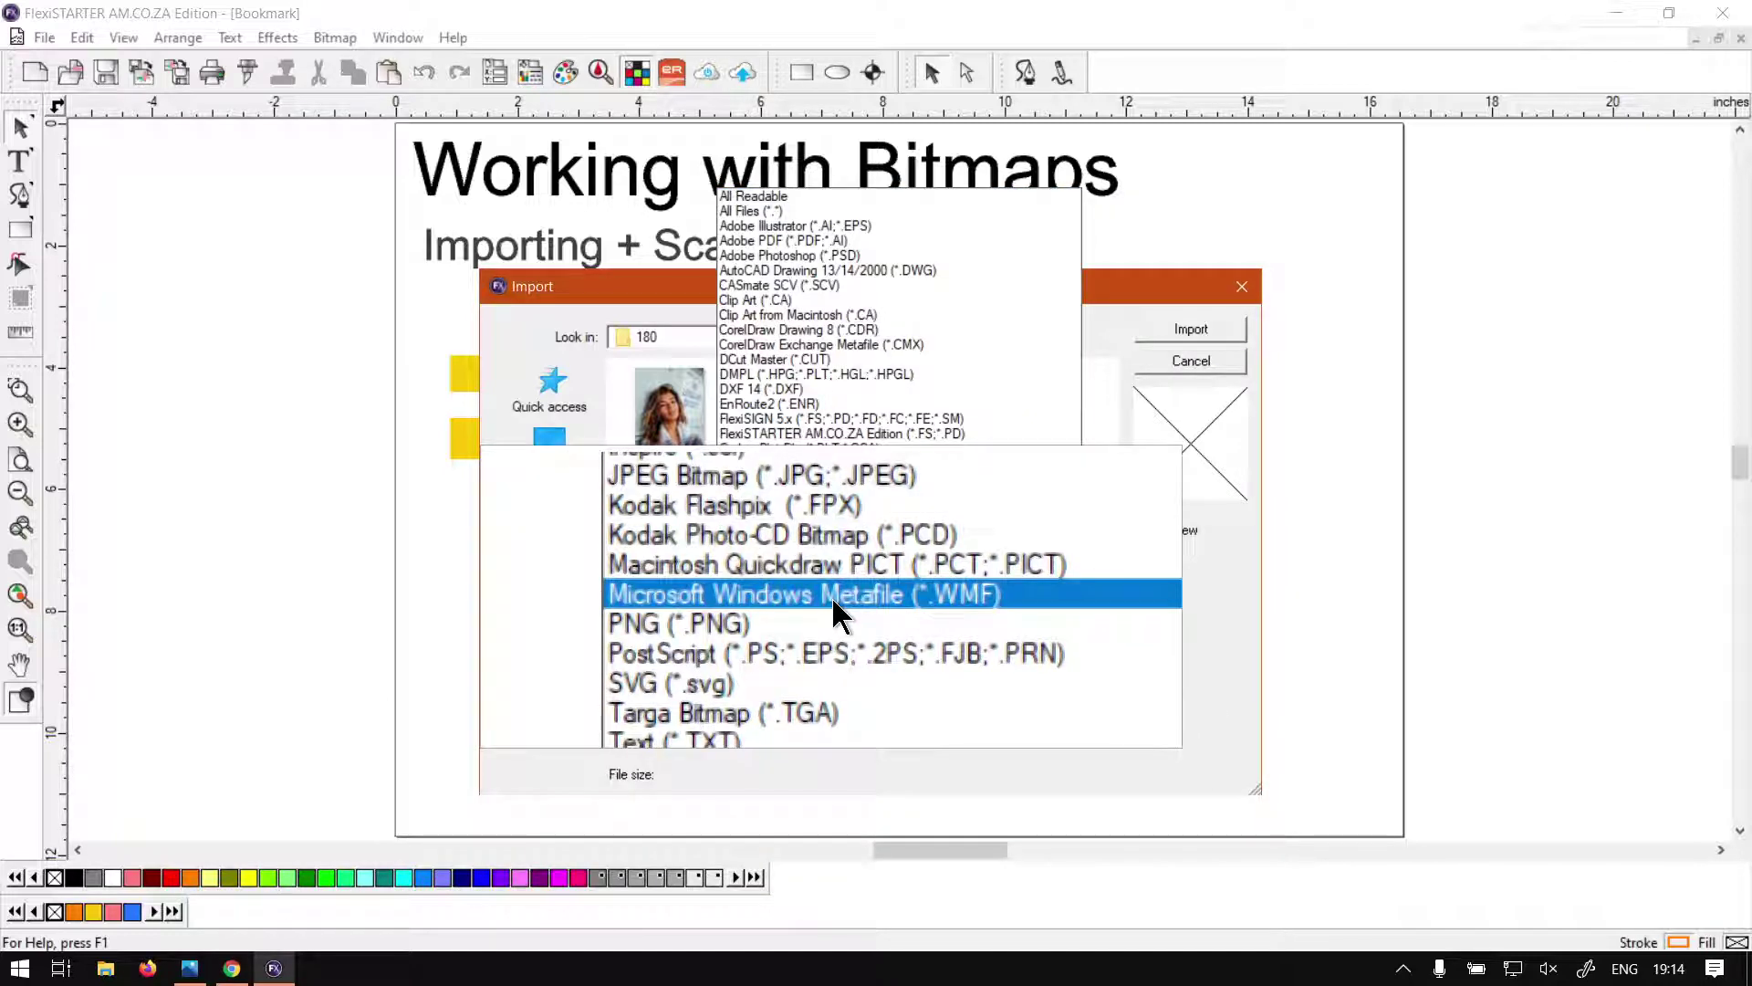
click(834, 601)
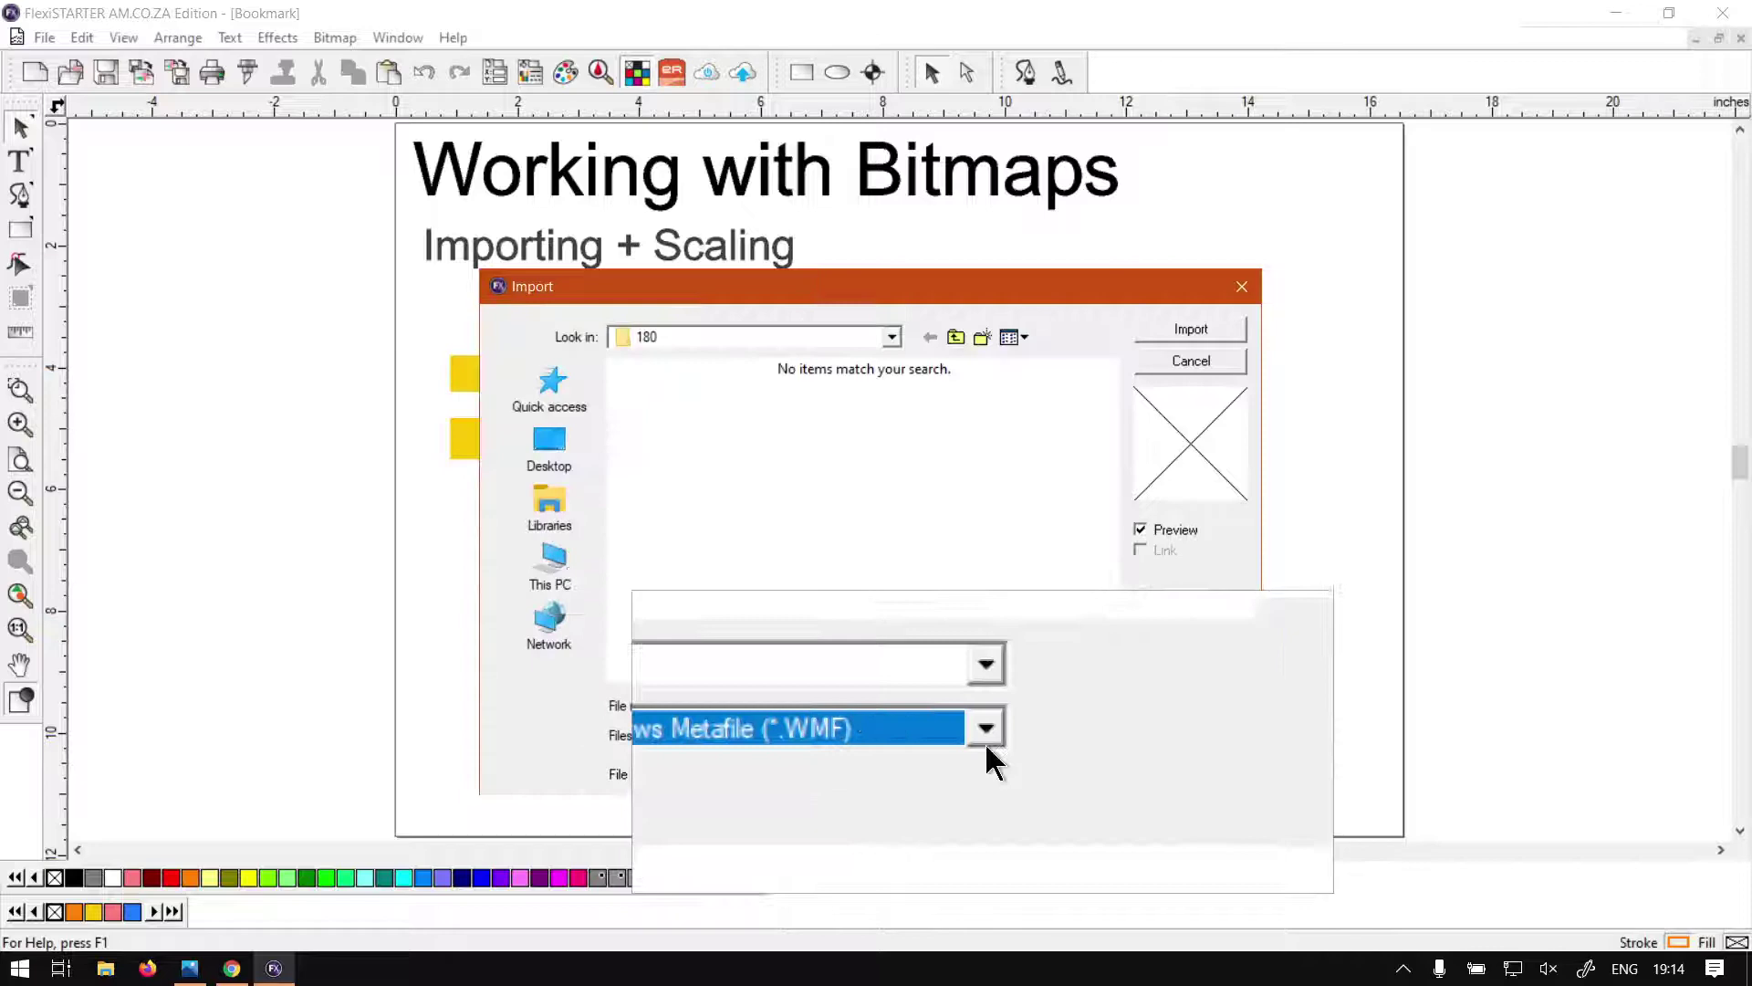
click(984, 736)
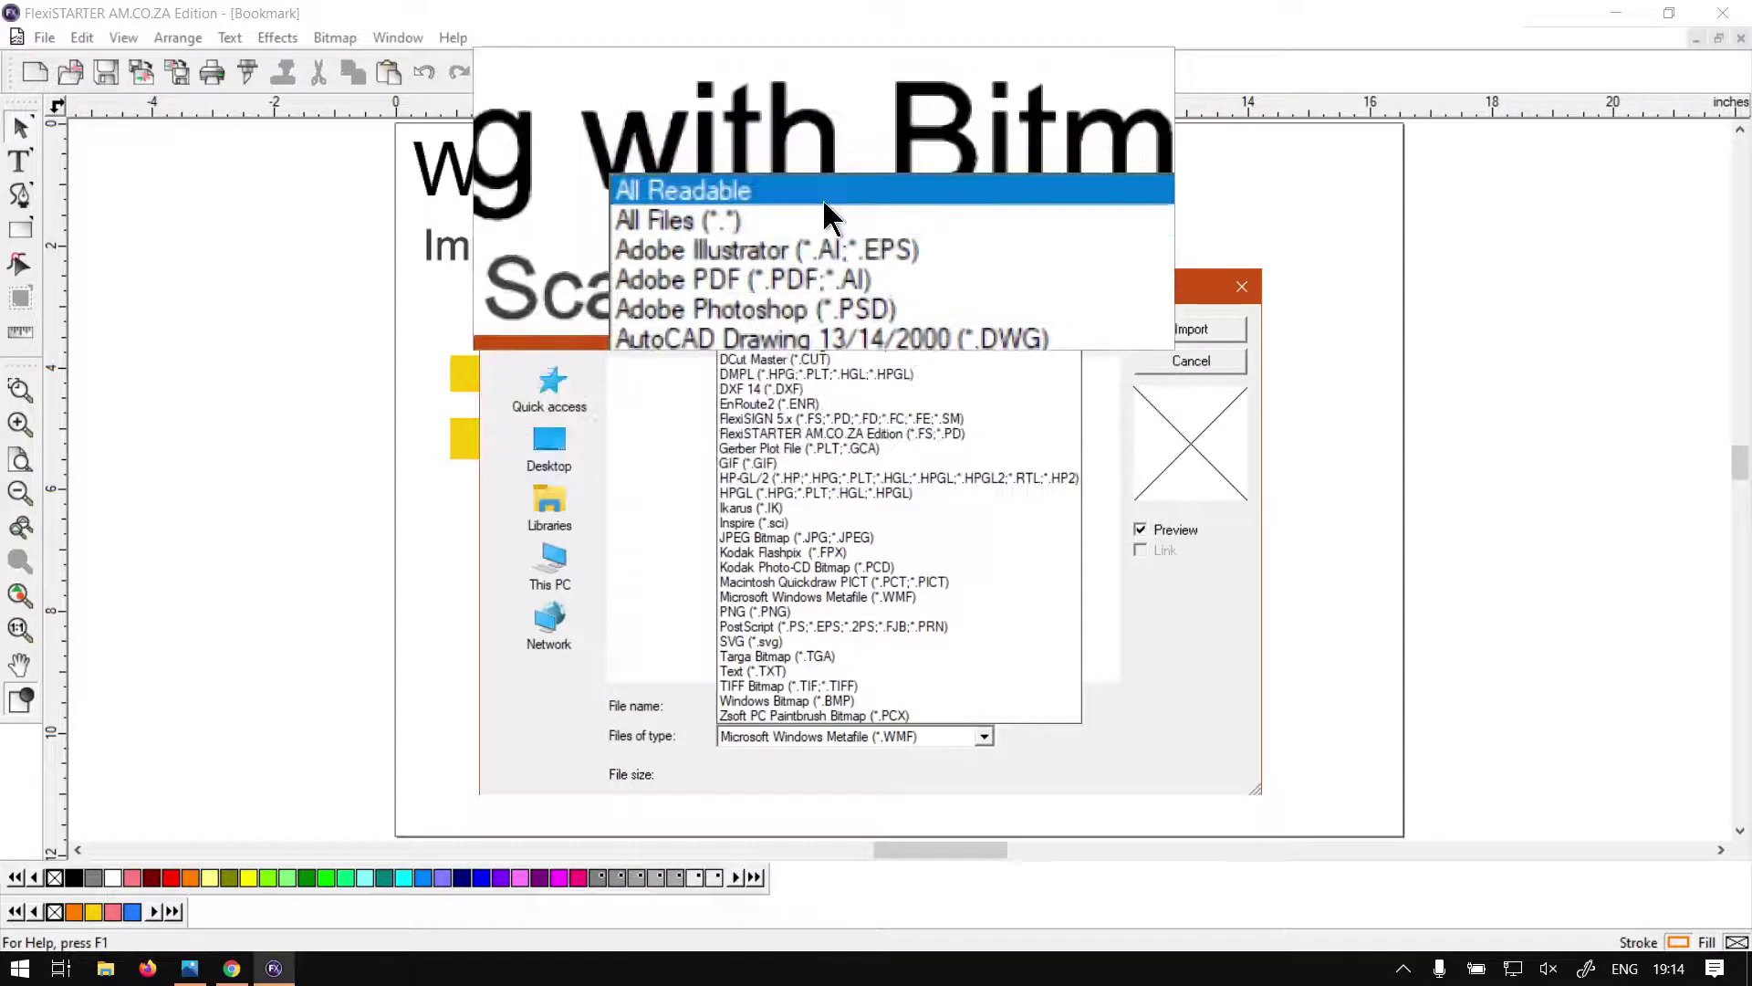
click(823, 274)
click(790, 427)
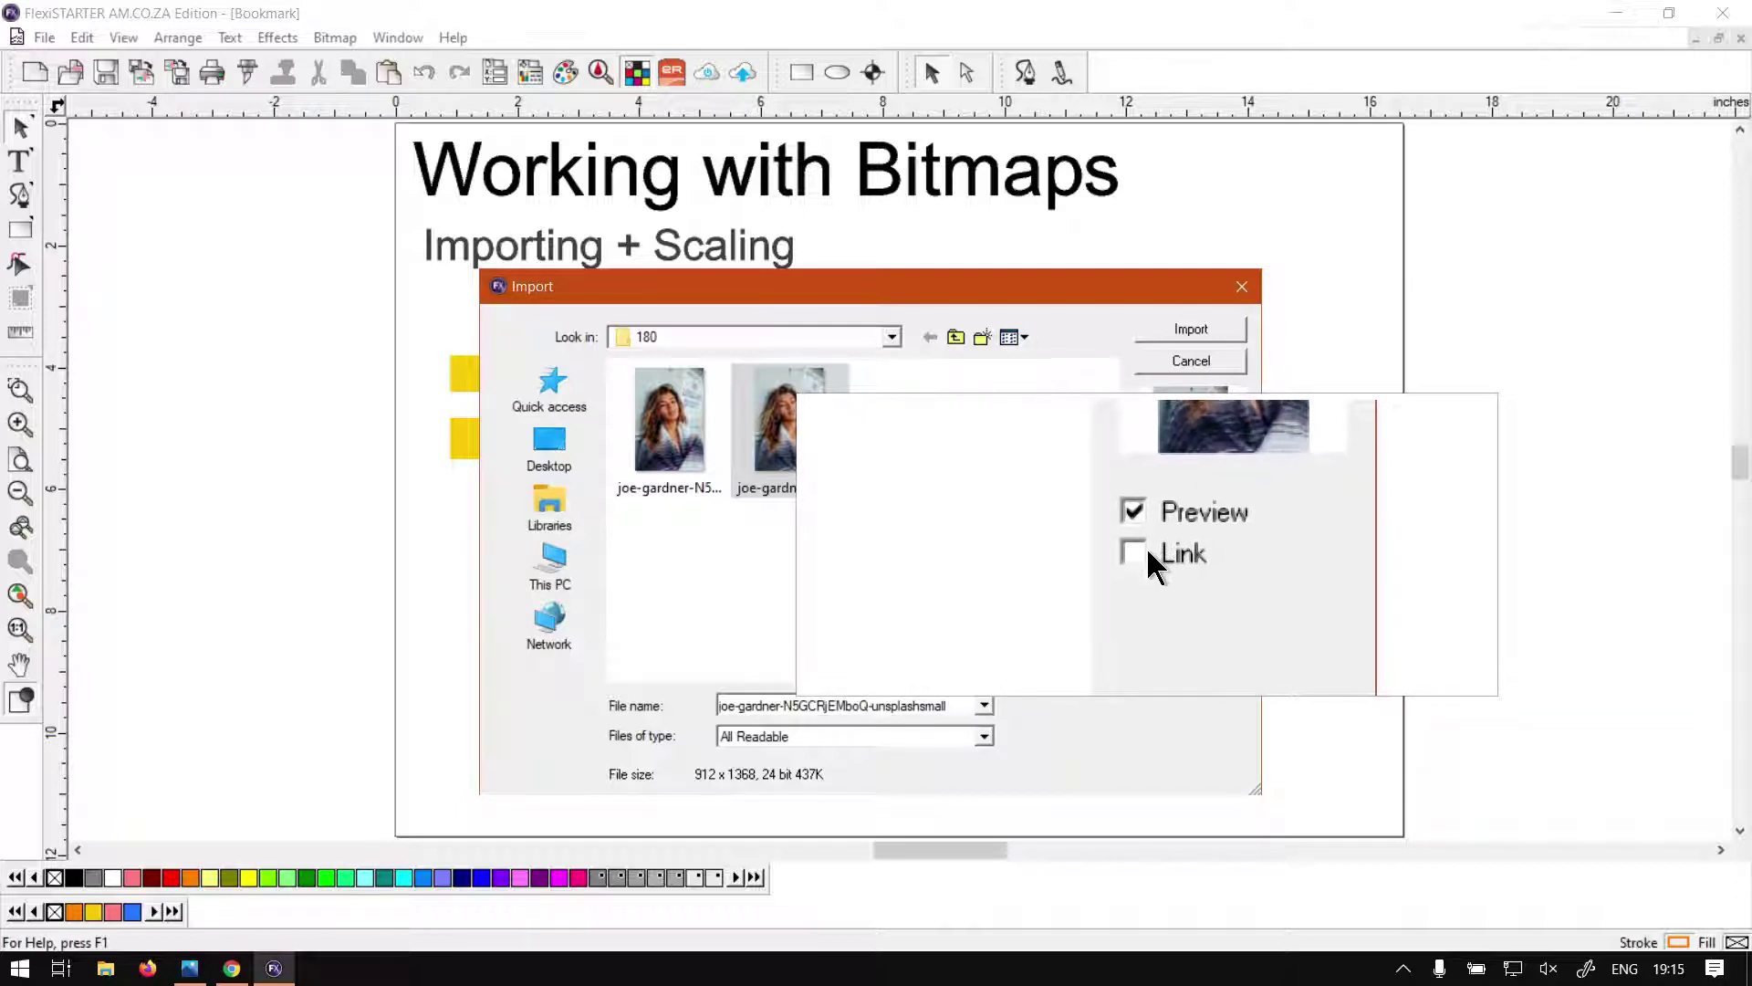
Step: Import the portrait photo, position it beside the BM logo, and enlarge it from its top-right corner
click(1205, 339)
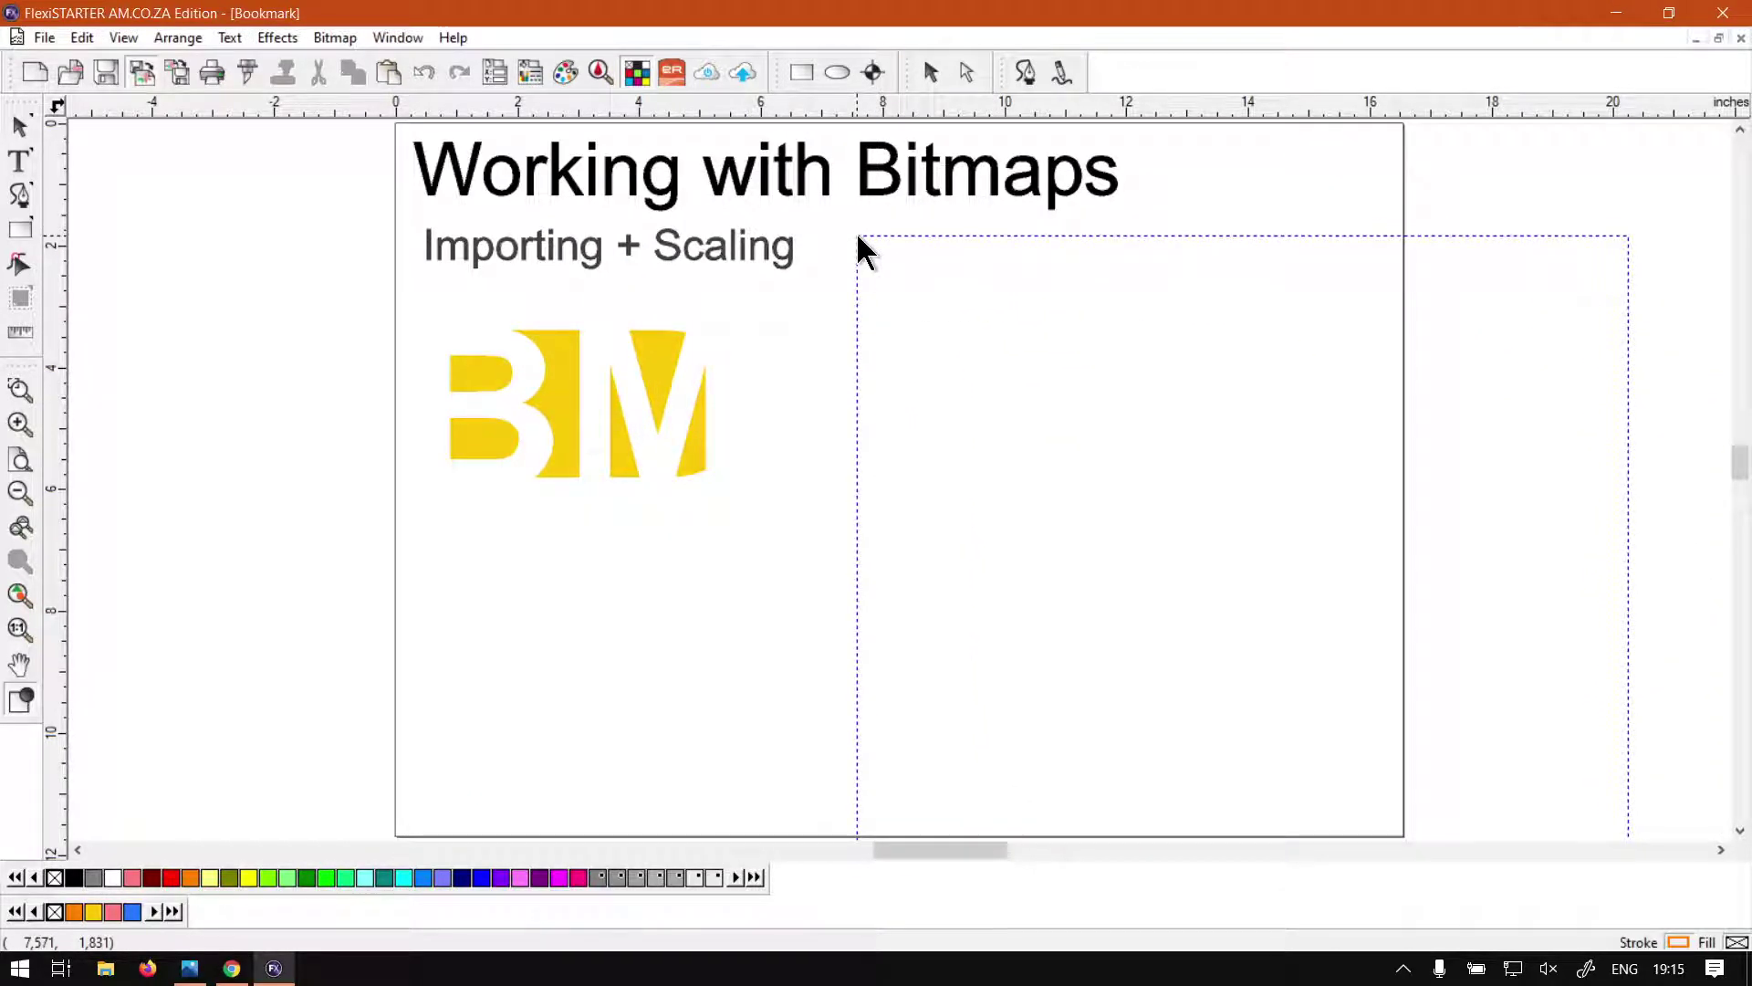
click(851, 225)
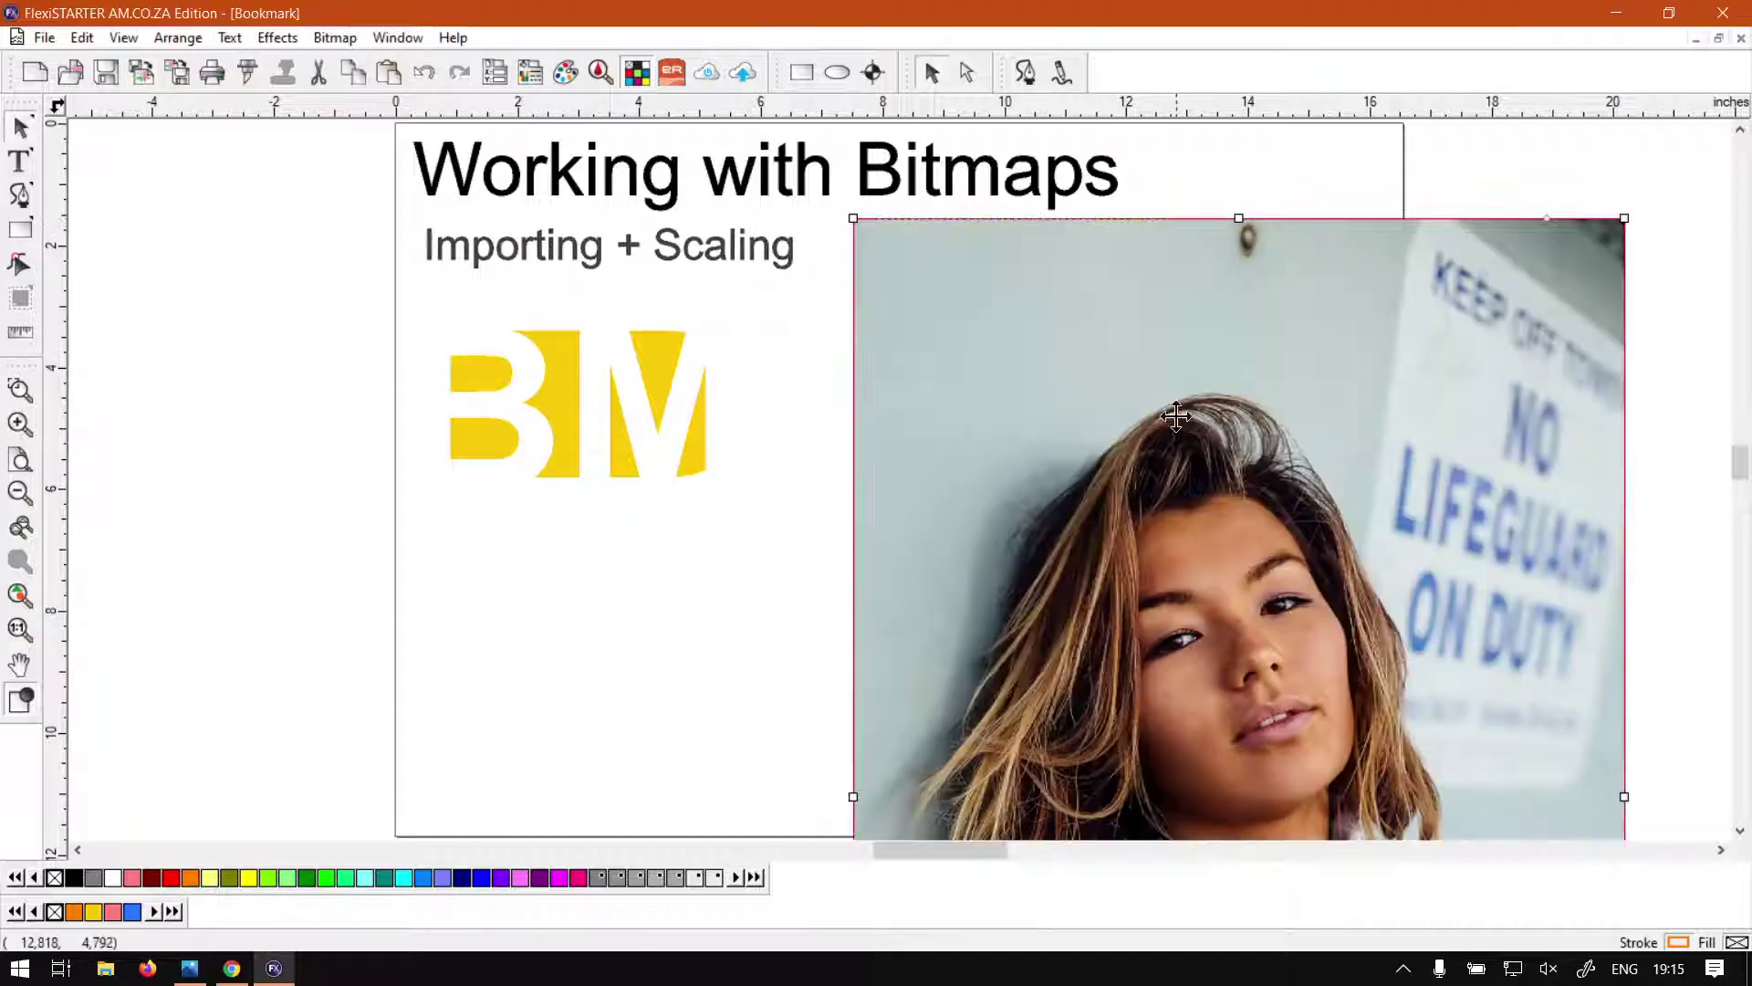
drag(1399, 414, 1414, 358)
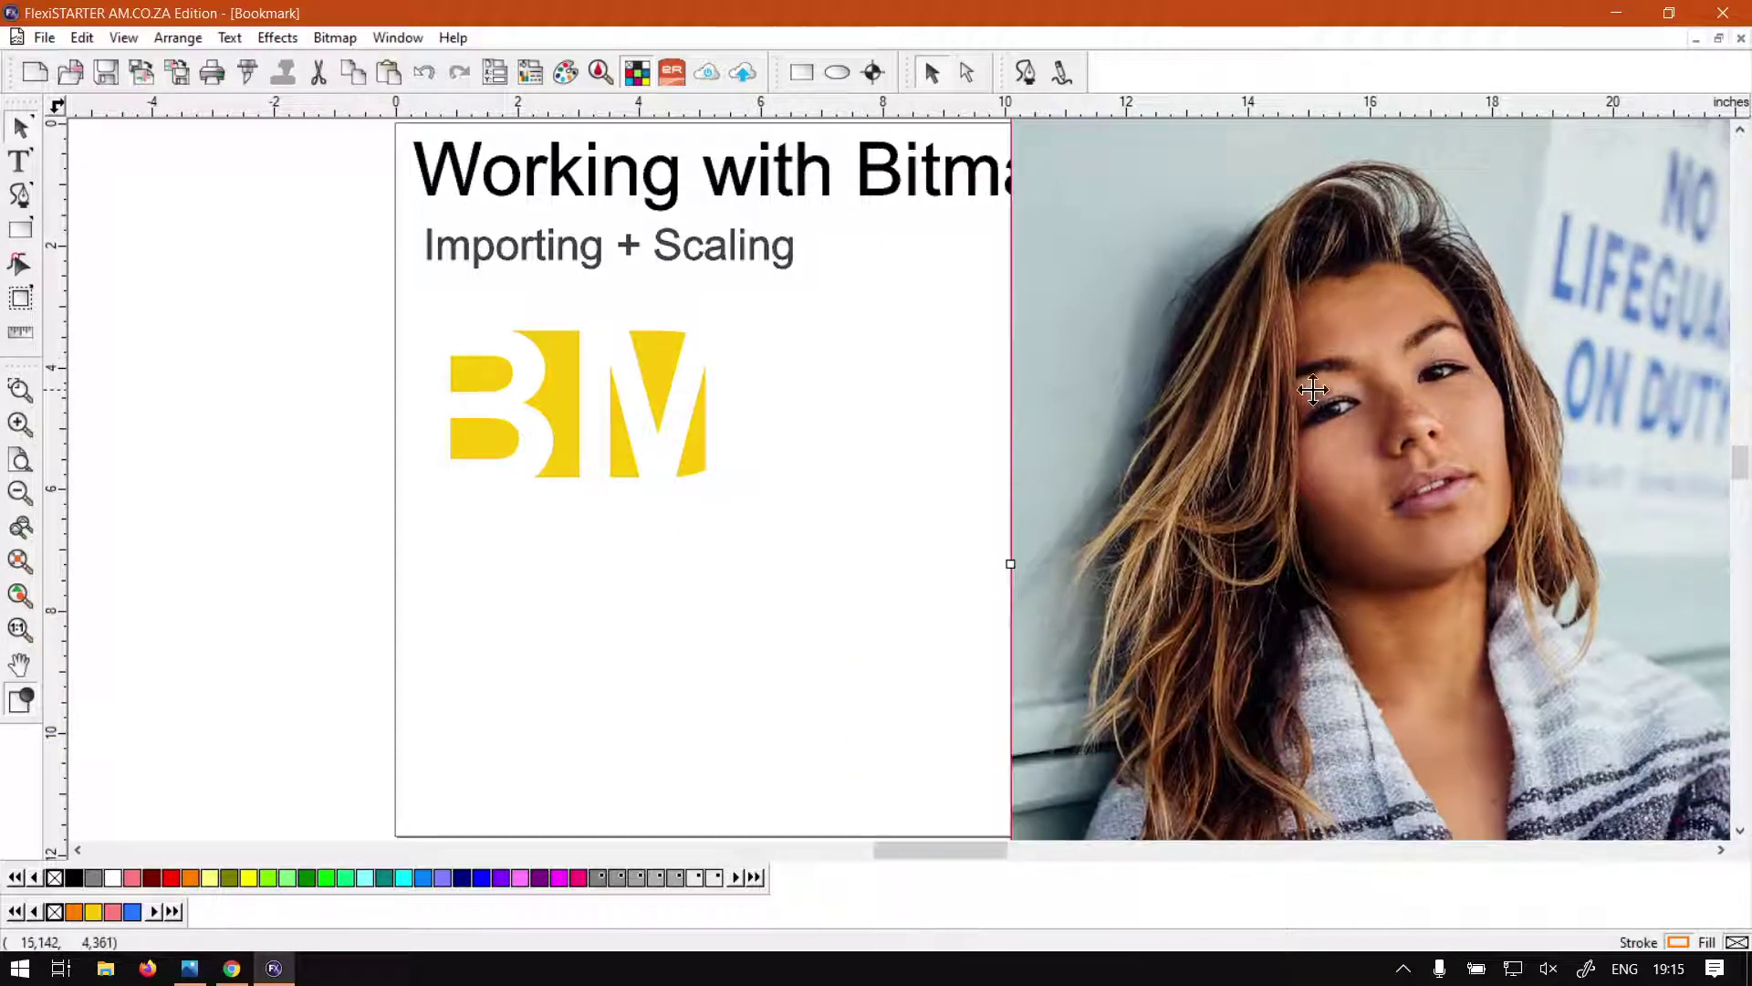
drag(1313, 390, 1479, 422)
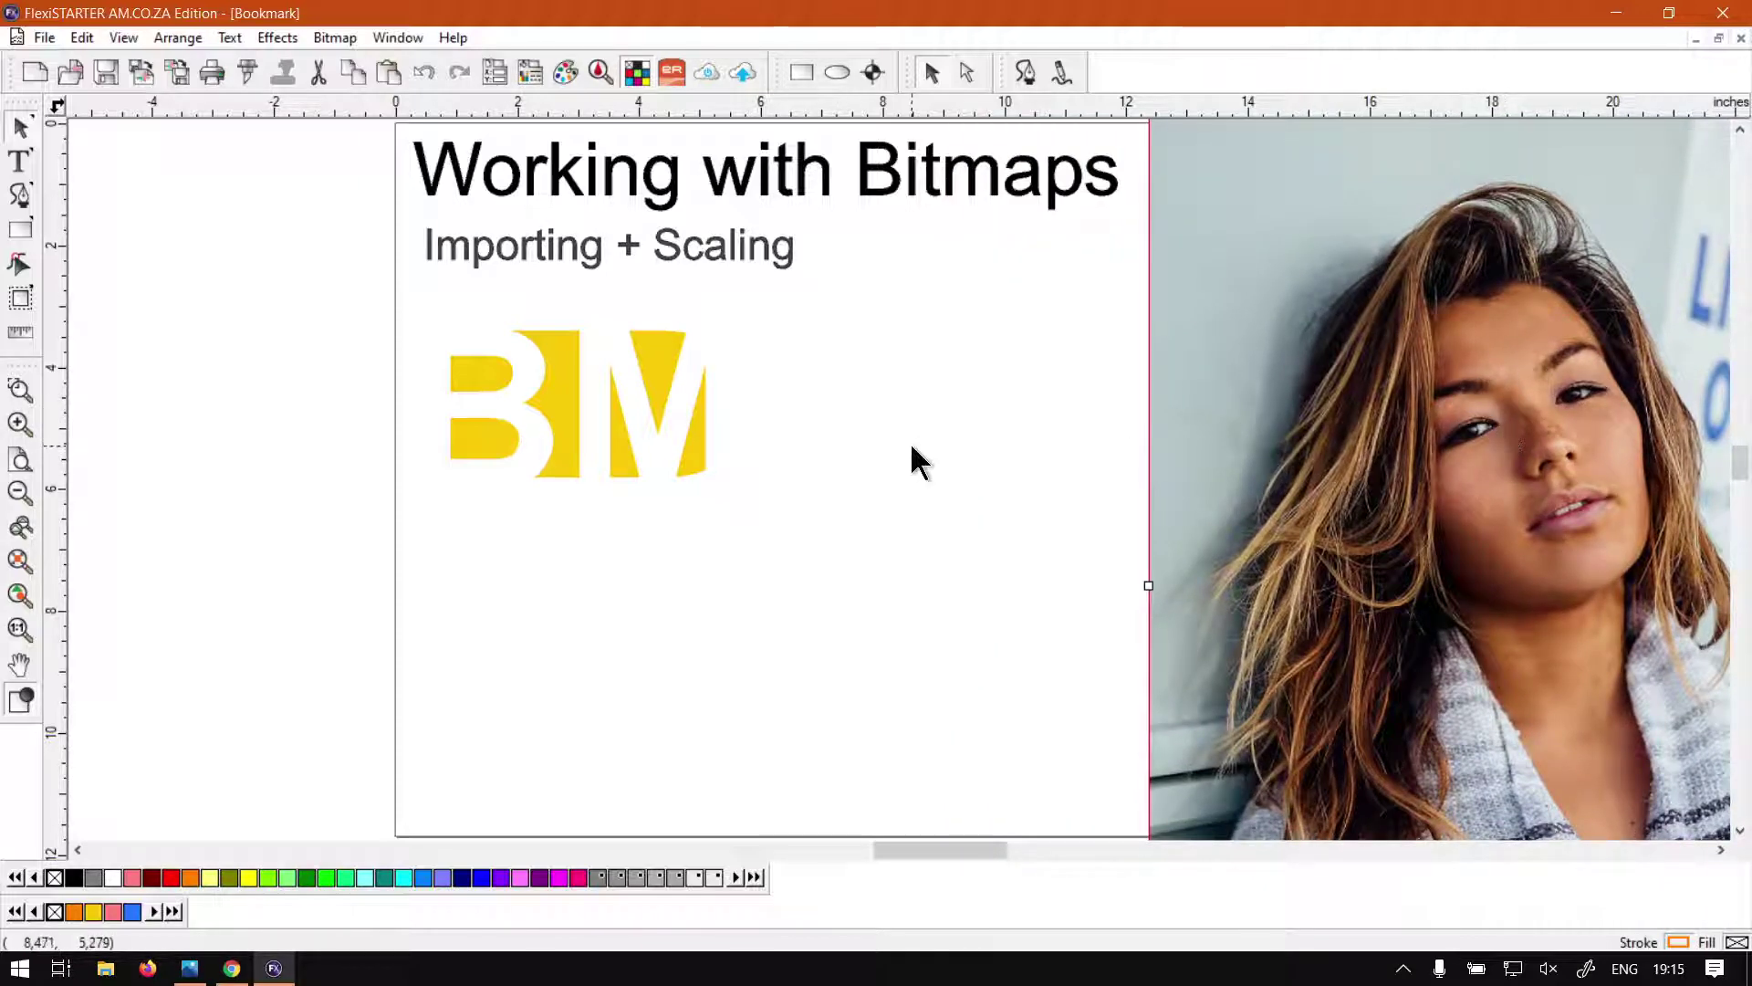
drag(1547, 442, 1367, 659)
mouse_move(1376, 571)
mouse_down()
mouse_move(1311, 614)
mouse_move(1405, 434)
mouse_move(1260, 392)
mouse_move(1571, 339)
mouse_move(1128, 438)
mouse_move(1157, 546)
mouse_up()
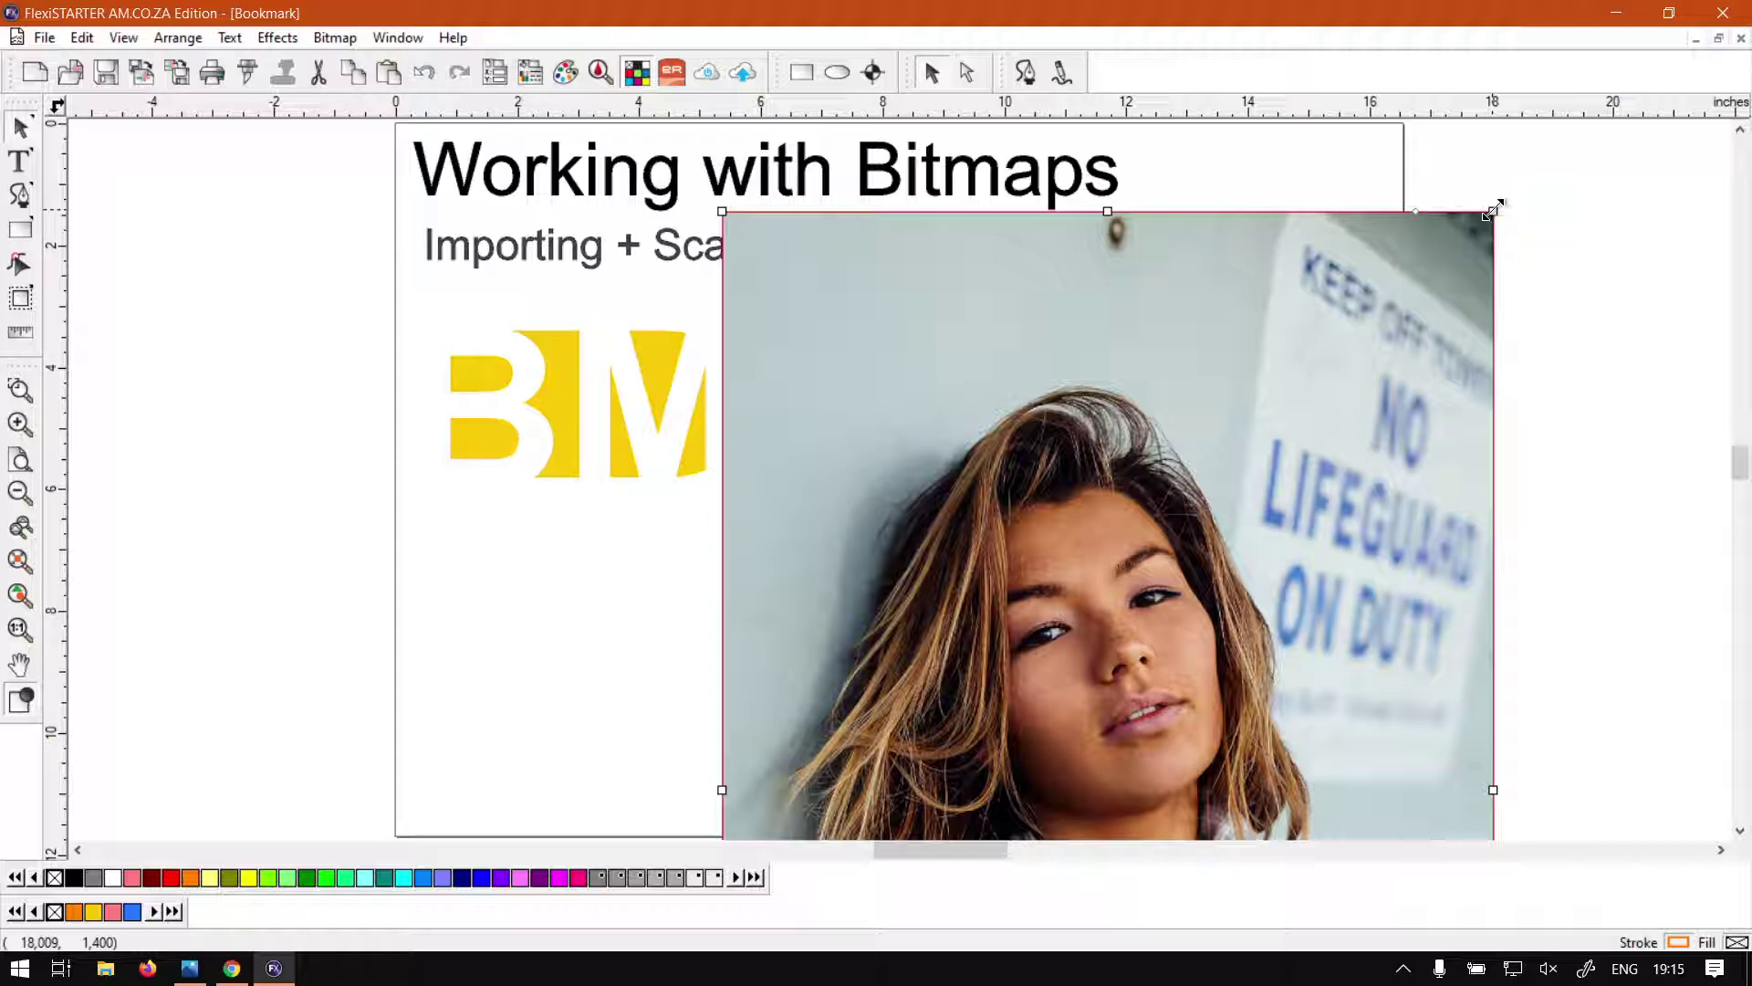
drag(1493, 212, 1440, 216)
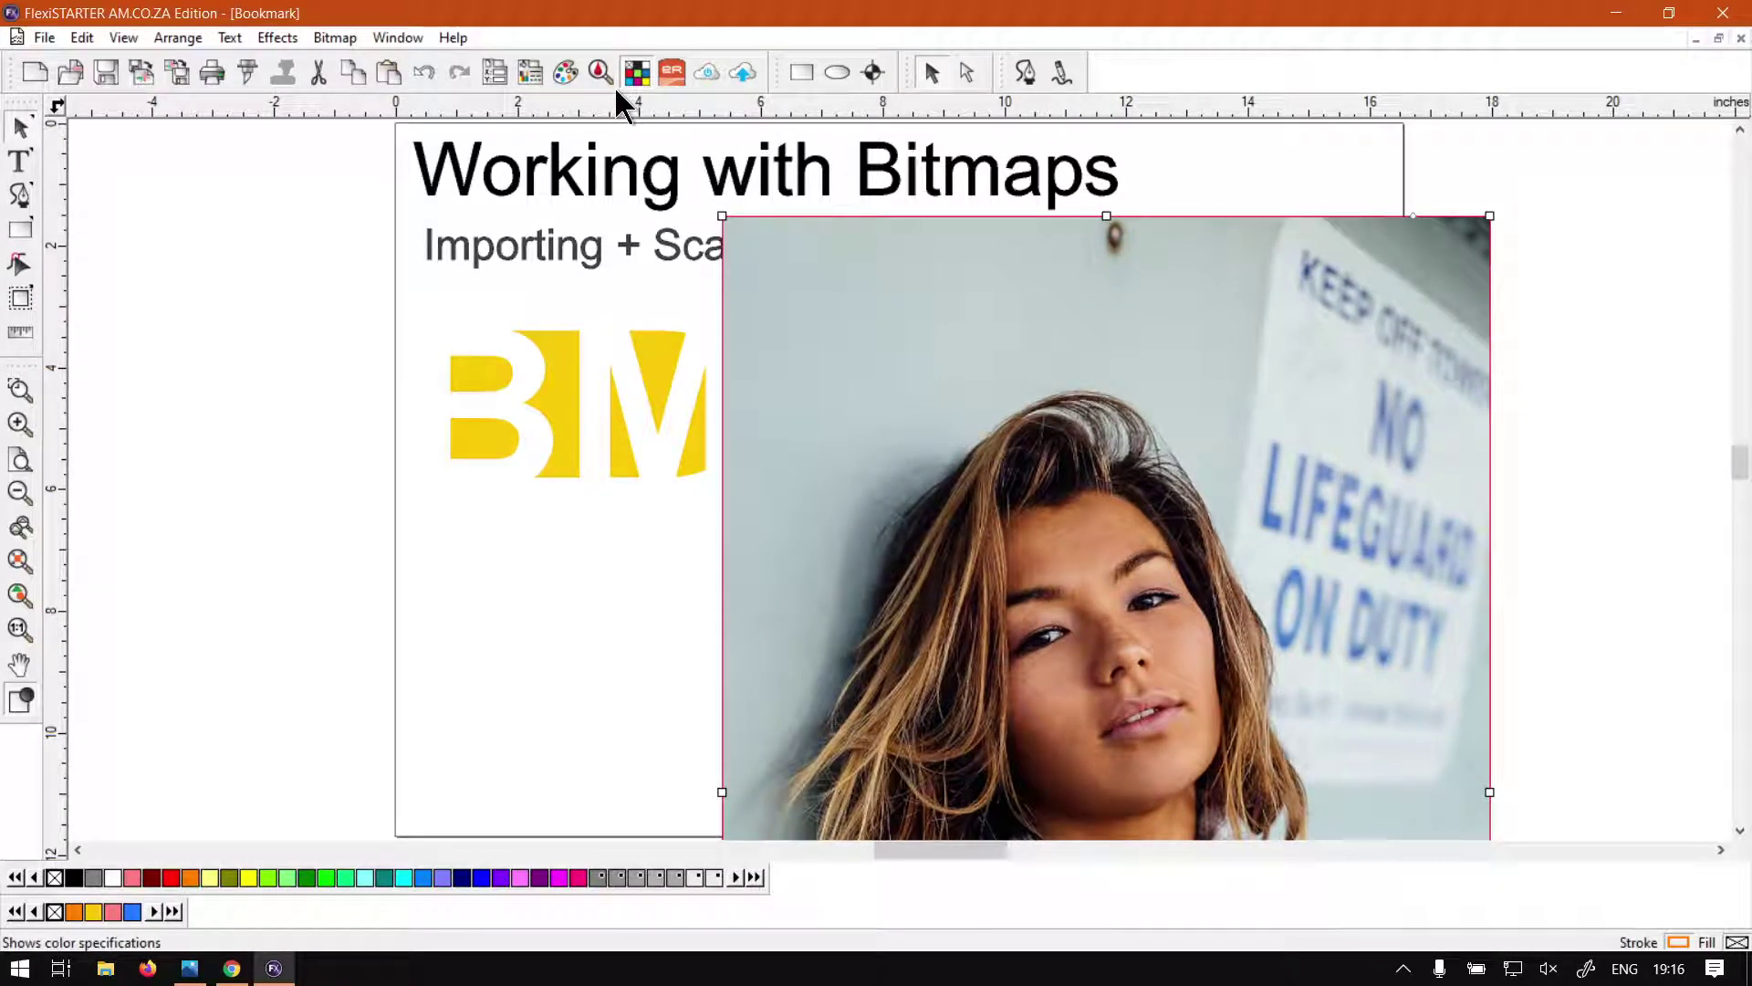
Step: Open DesignCentral and step the photo's width down with the spin arrows
click(495, 72)
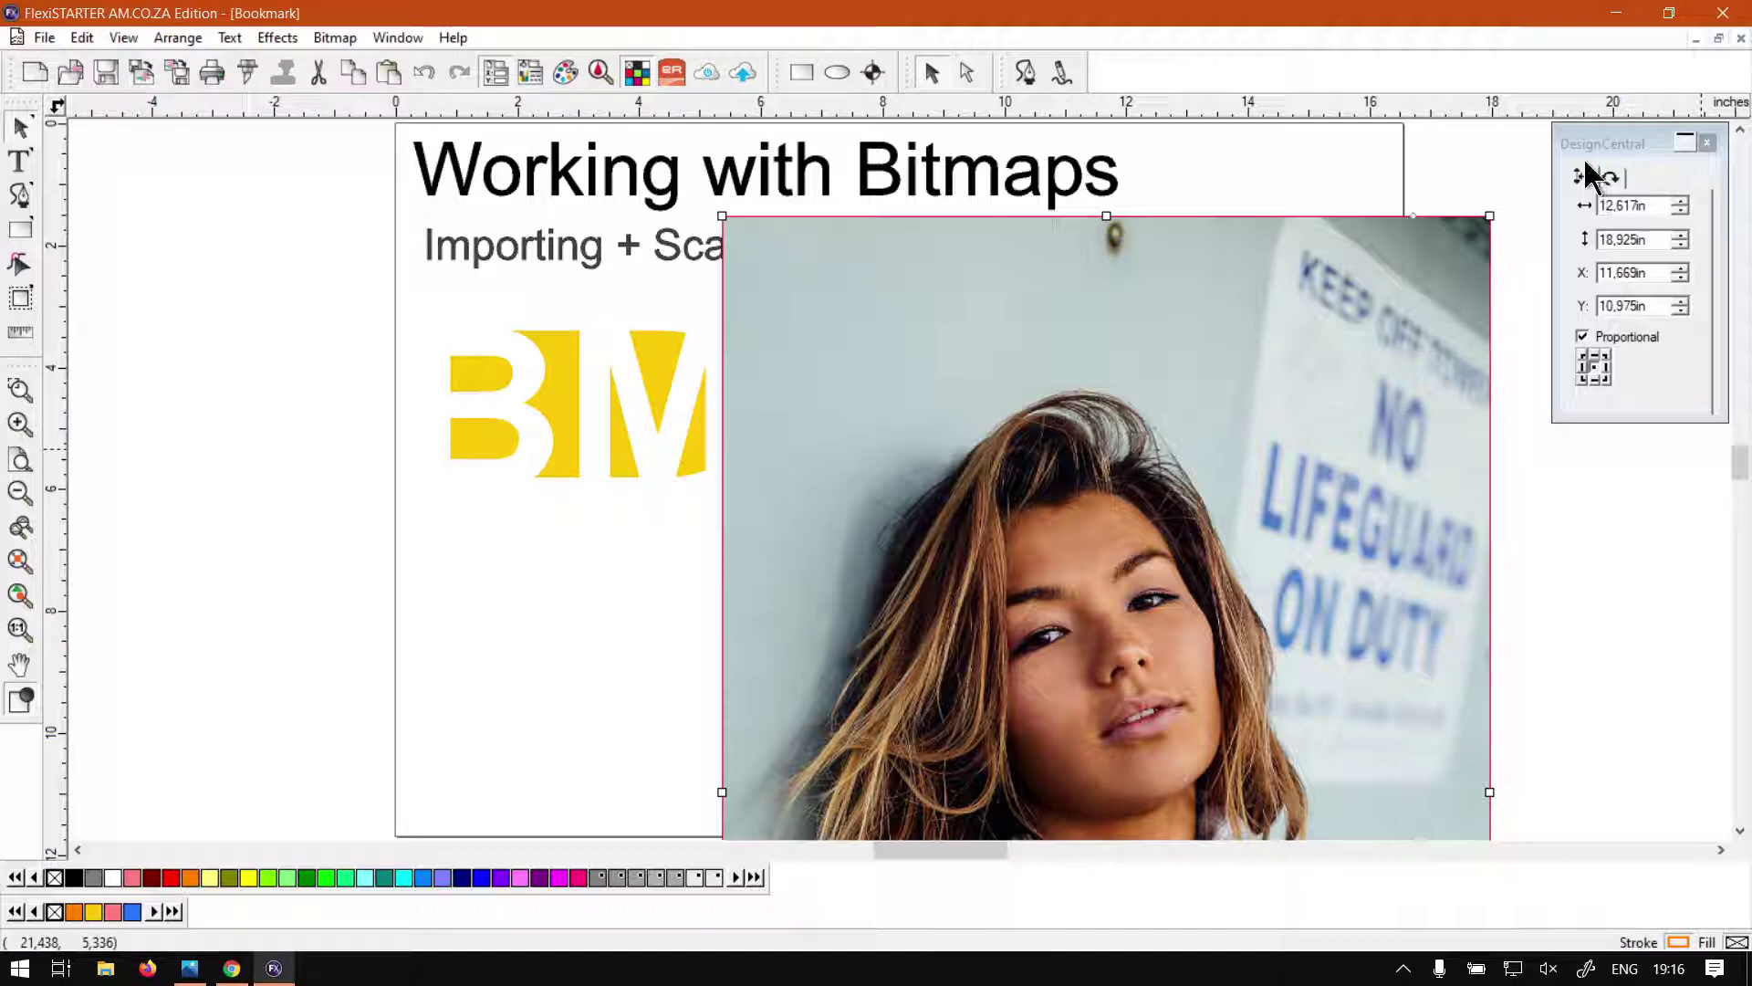
click(1589, 173)
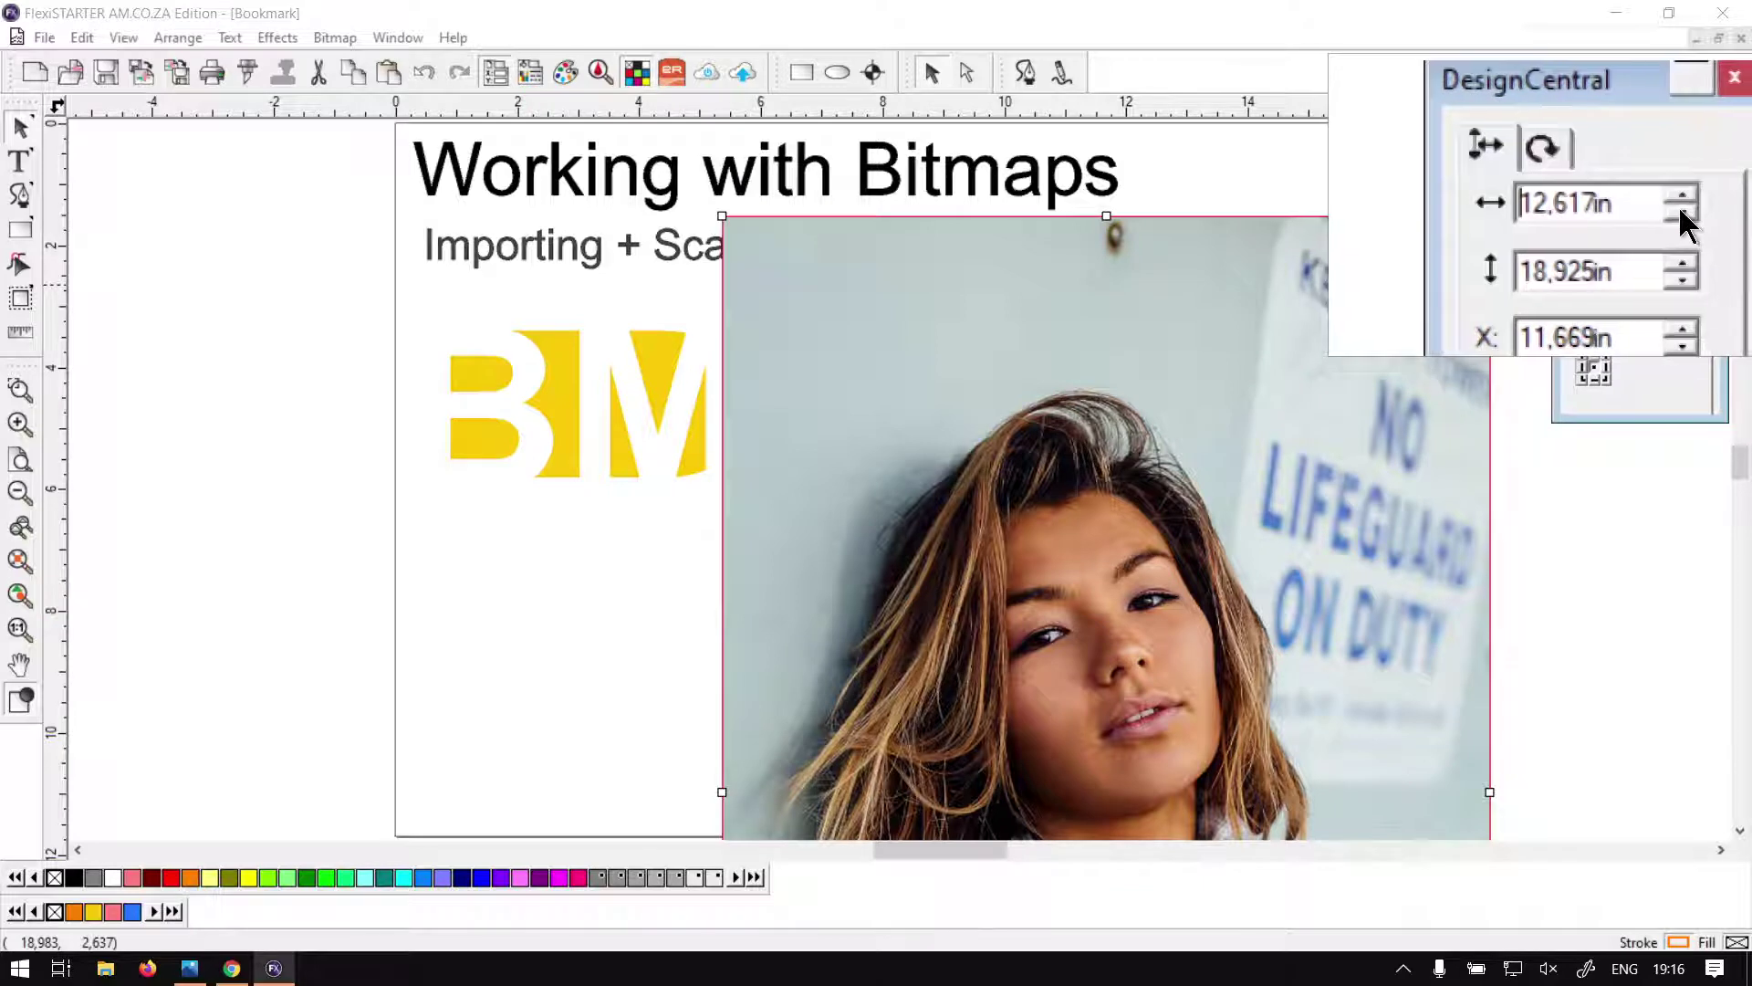
click(1682, 218)
click(1682, 217)
click(1682, 217)
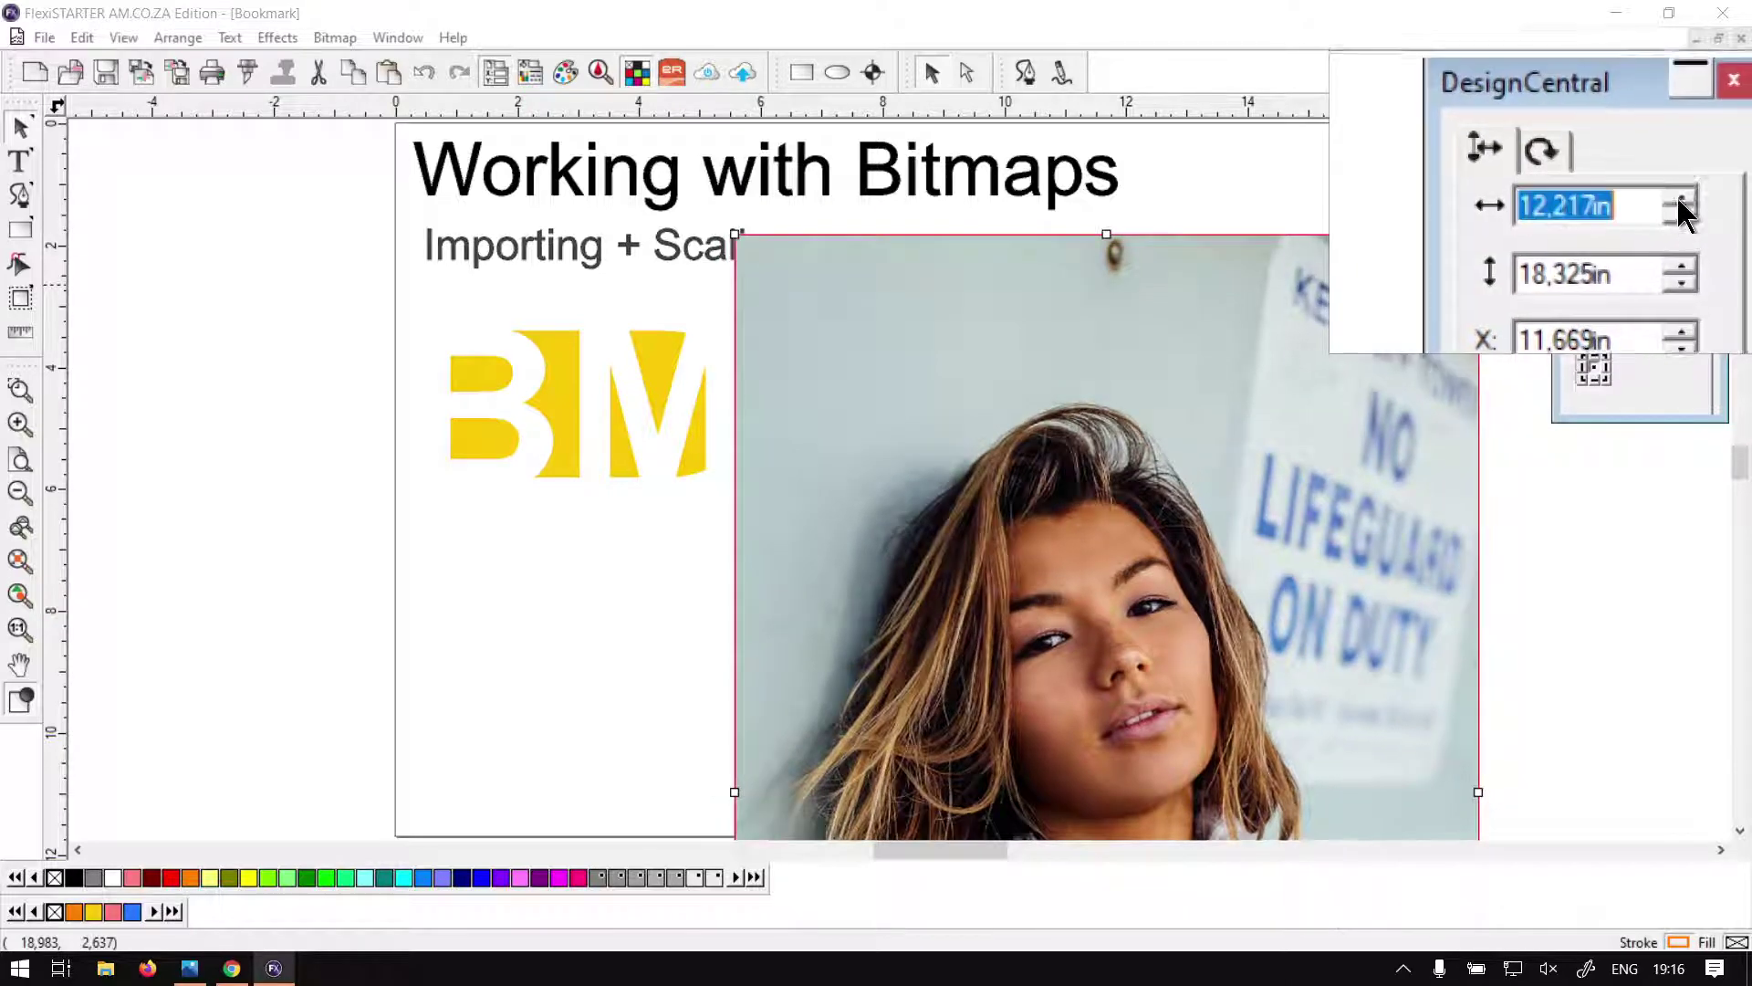
click(1681, 202)
click(1681, 203)
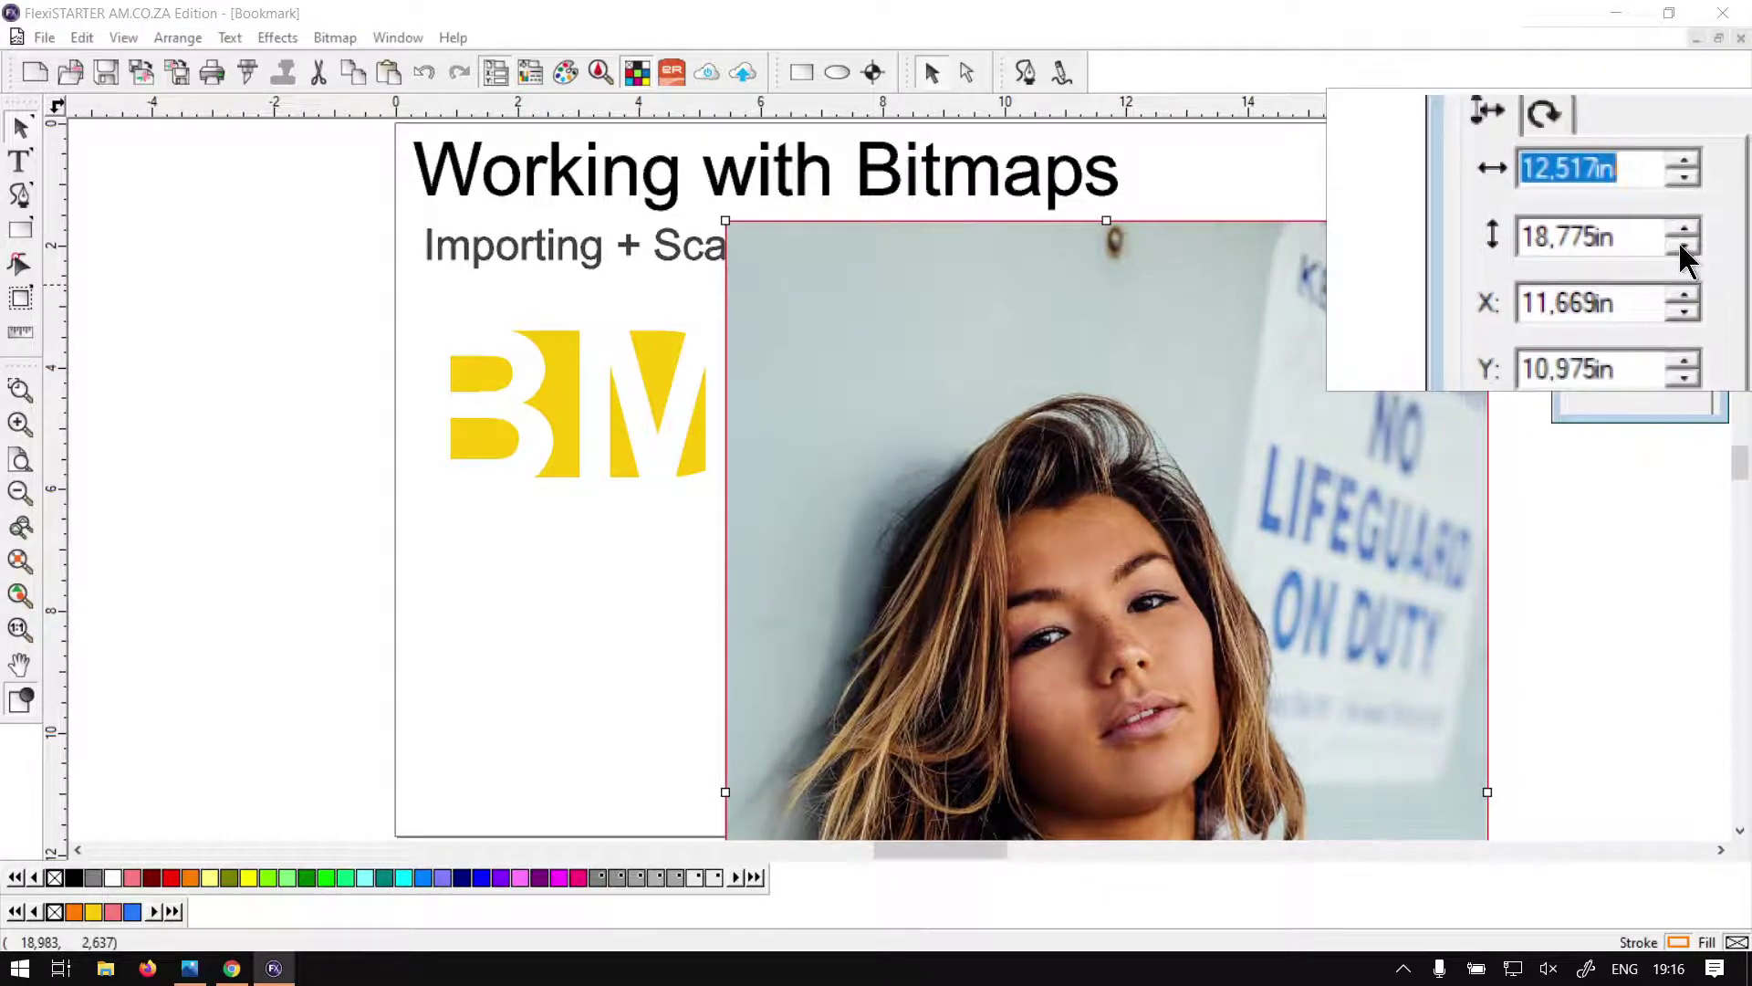
Step: Step the photo's height down proportionally to about 18,275in
click(1682, 246)
click(1682, 246)
click(1682, 247)
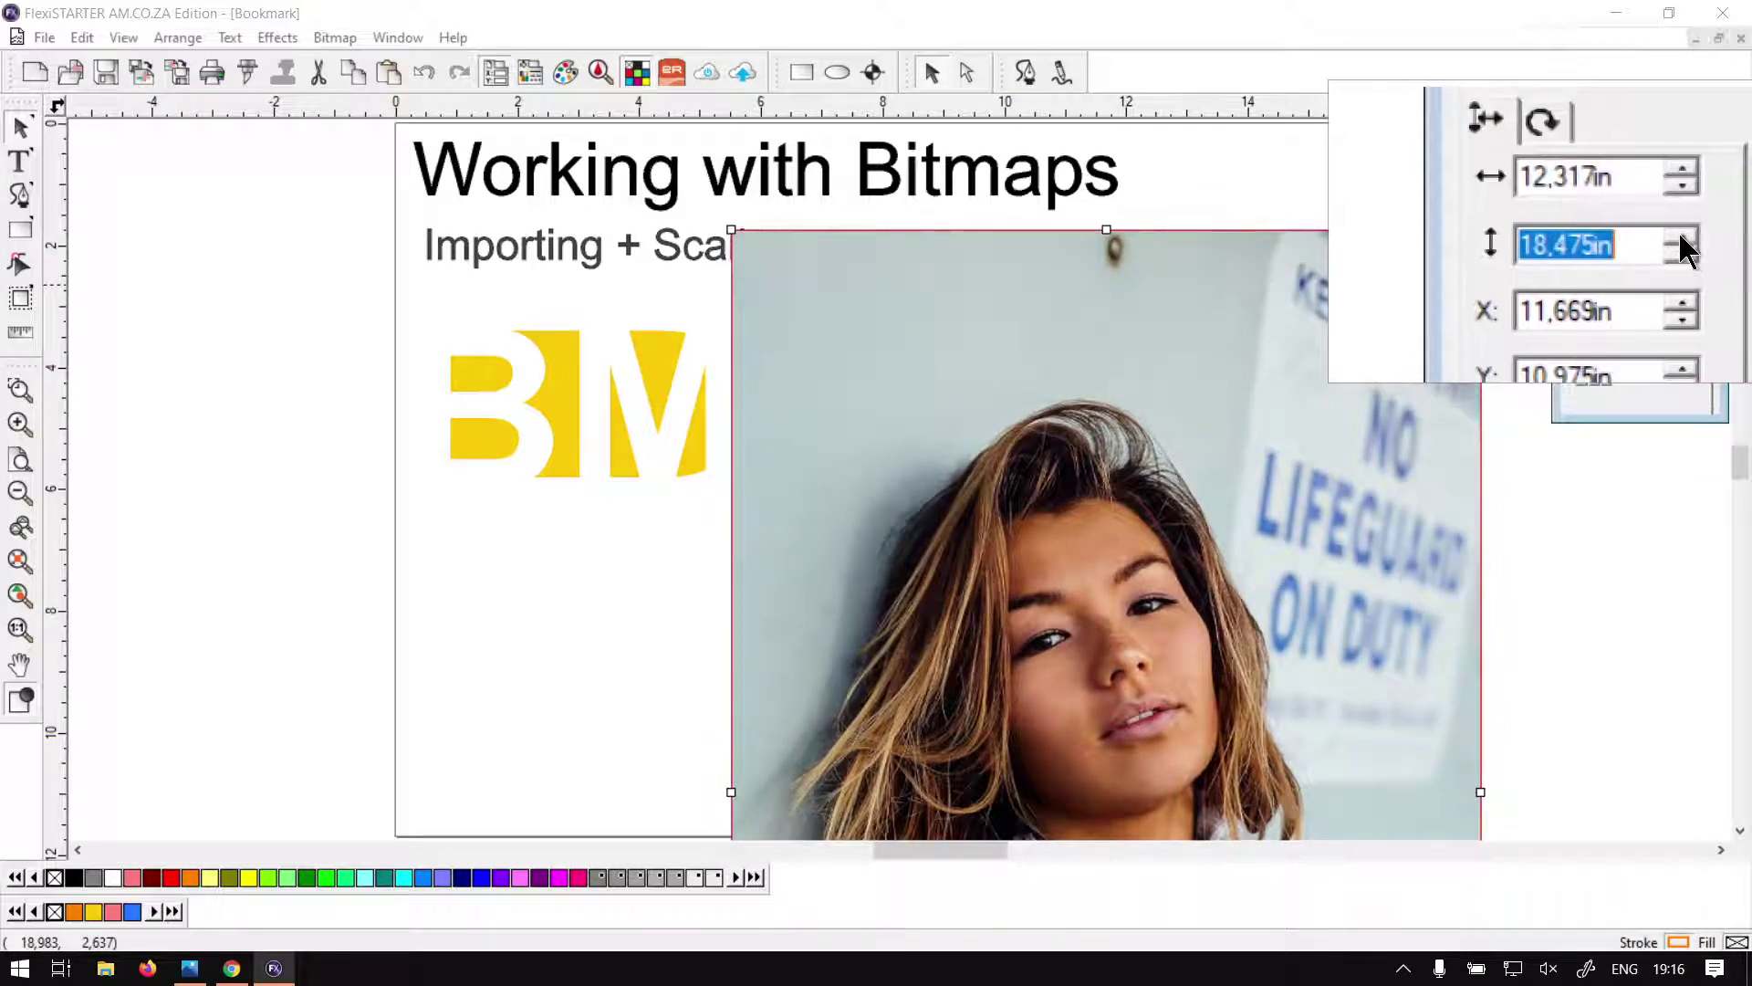
click(1682, 230)
click(1682, 230)
click(1680, 236)
click(1675, 243)
click(1676, 243)
click(1676, 243)
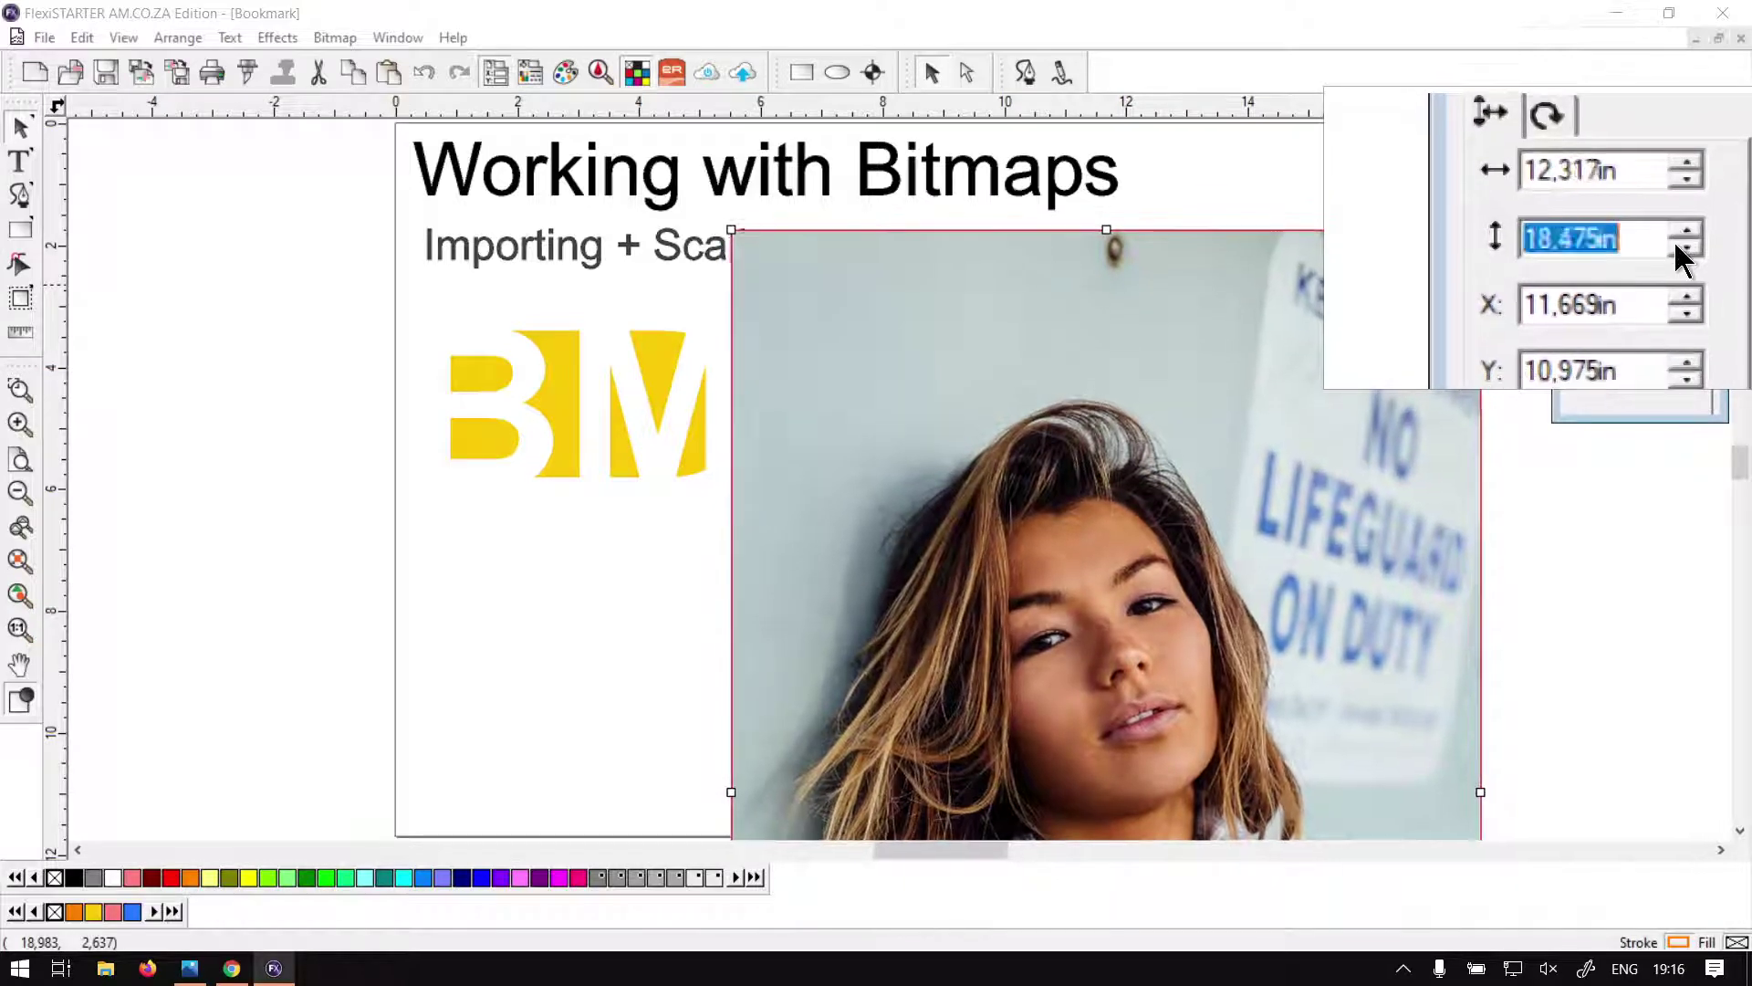
click(1676, 243)
click(1674, 239)
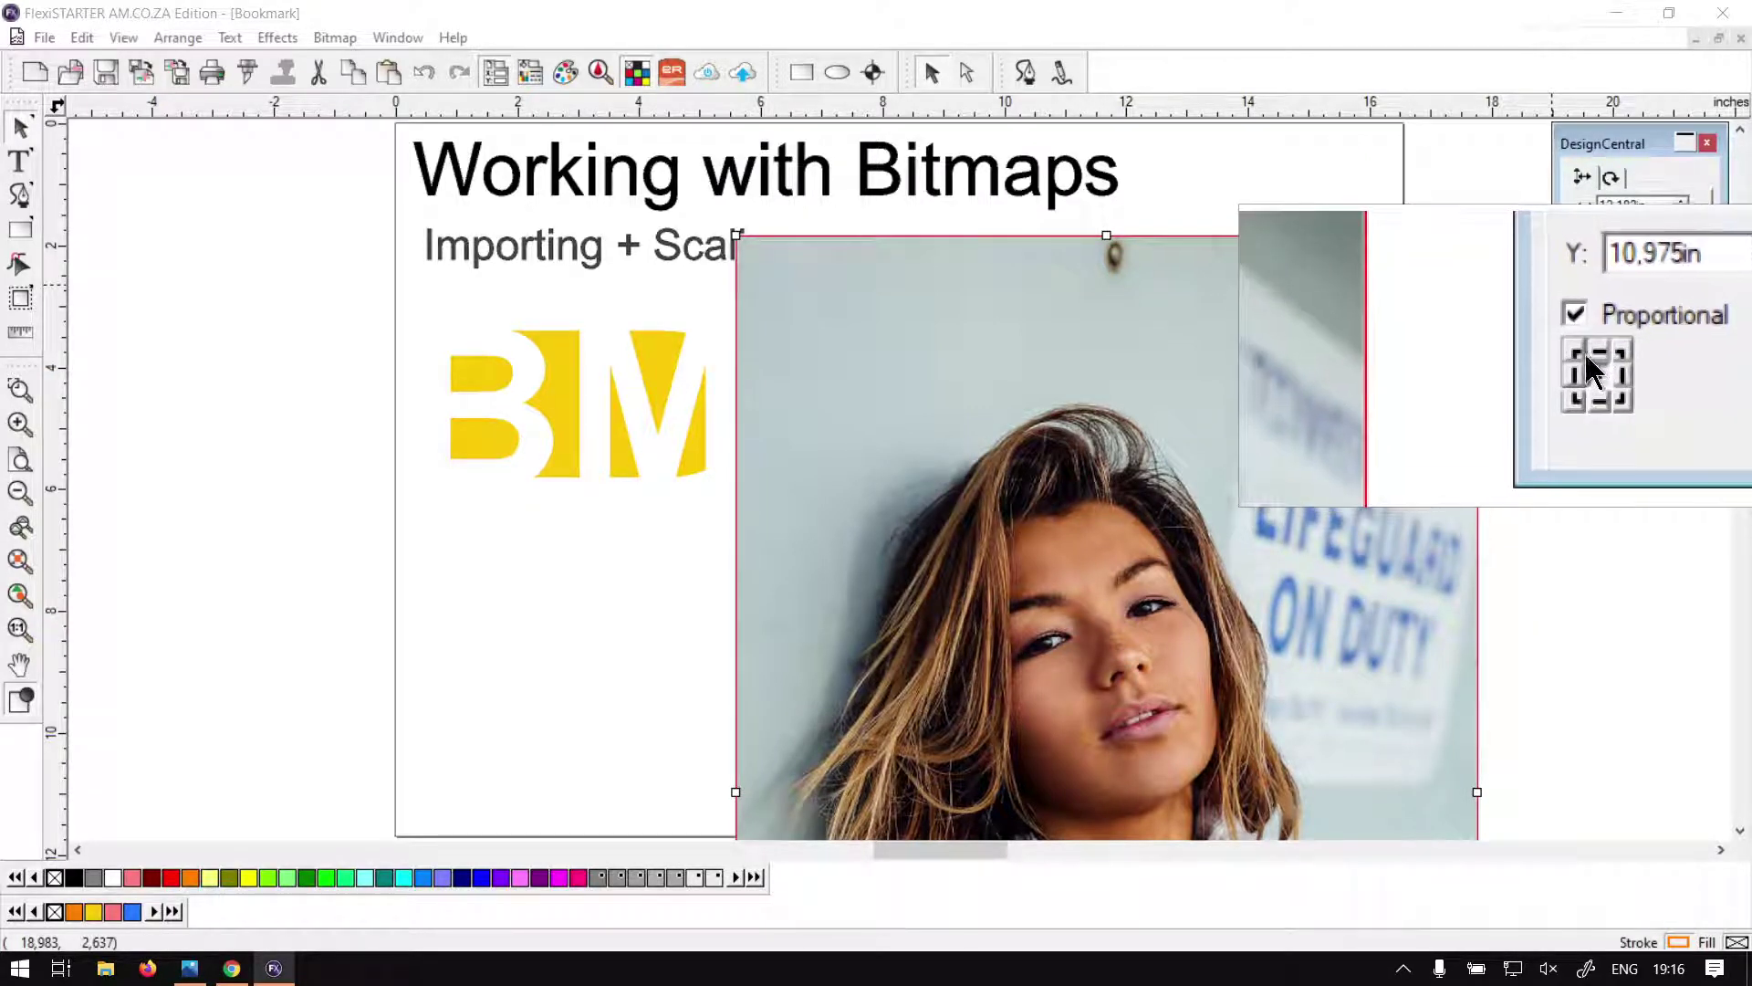
Step: Anchor at the top-left reference point and shrink the width proportionally to 5,983in
click(1586, 361)
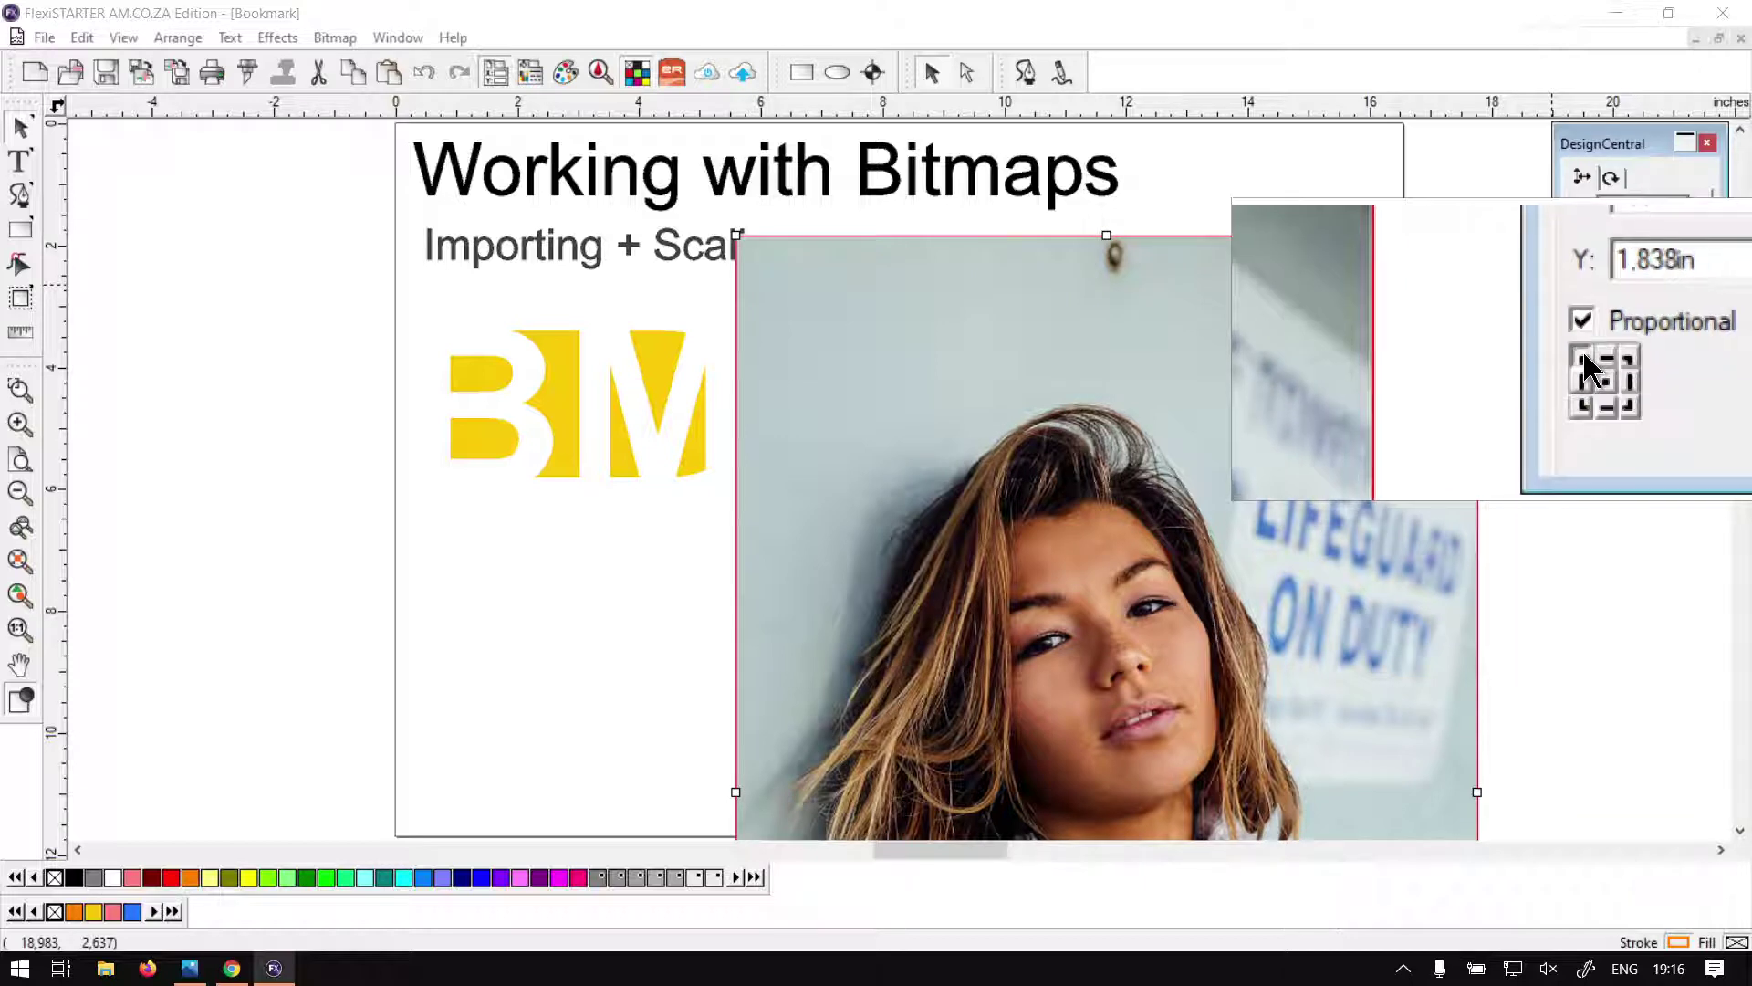
click(1680, 209)
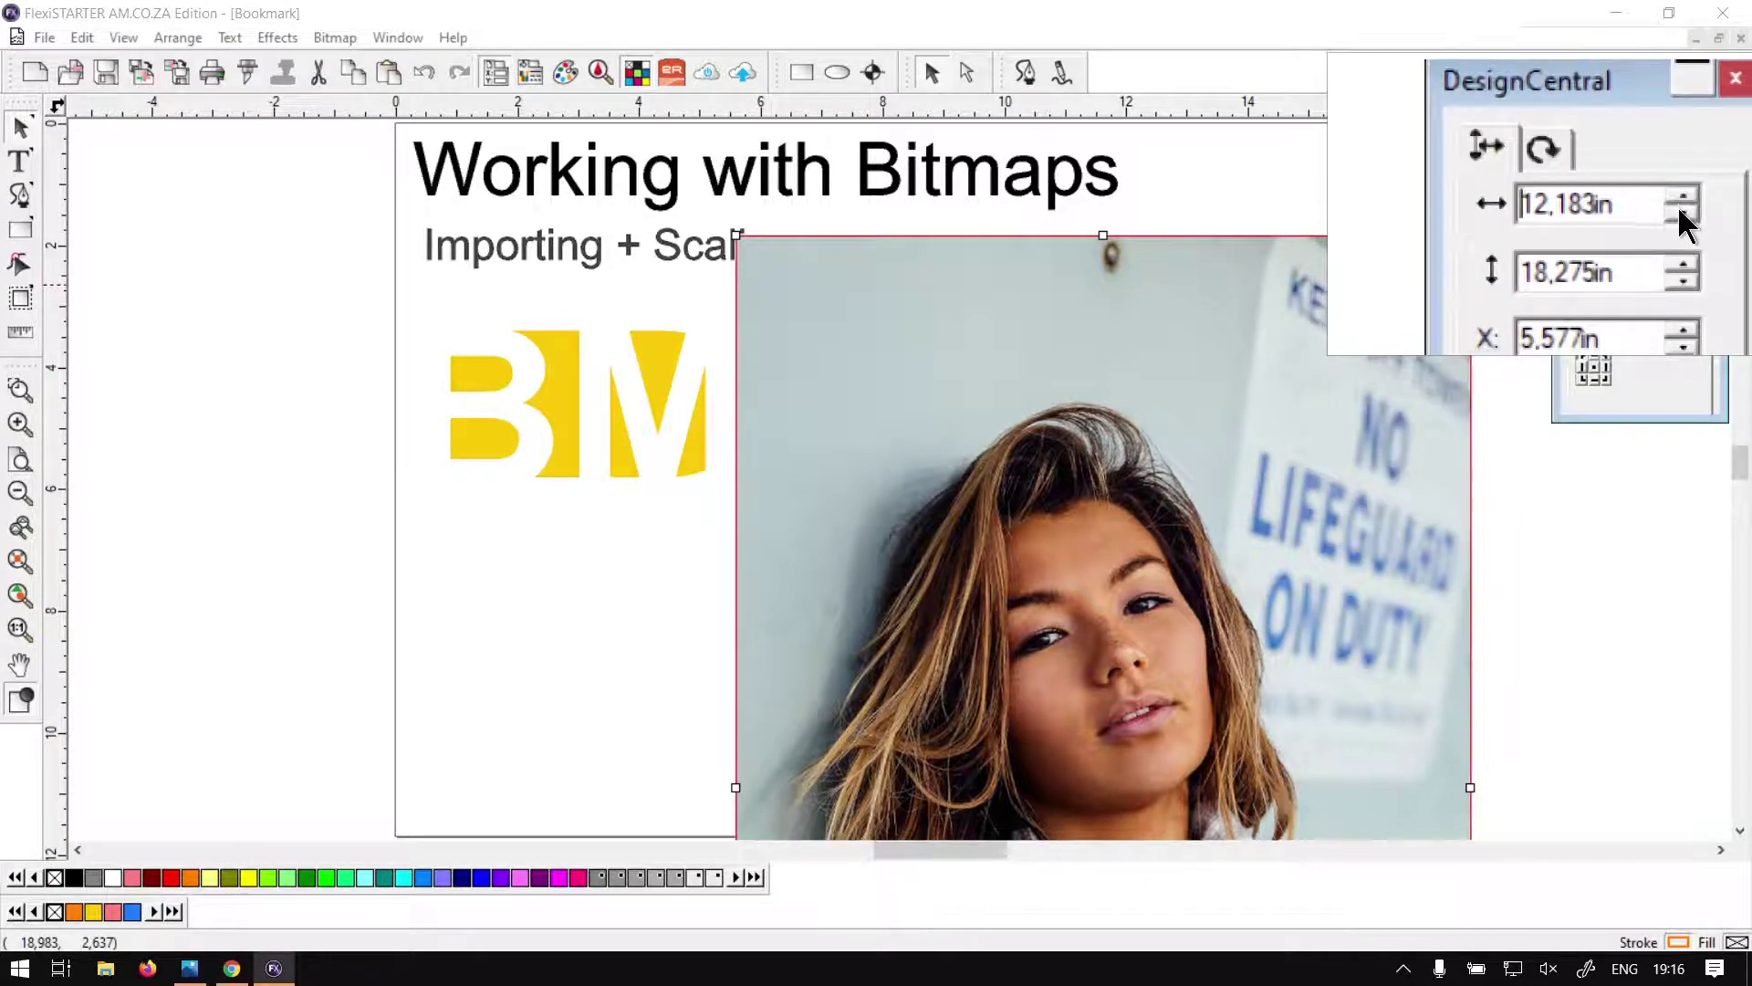
click(1680, 210)
click(1679, 210)
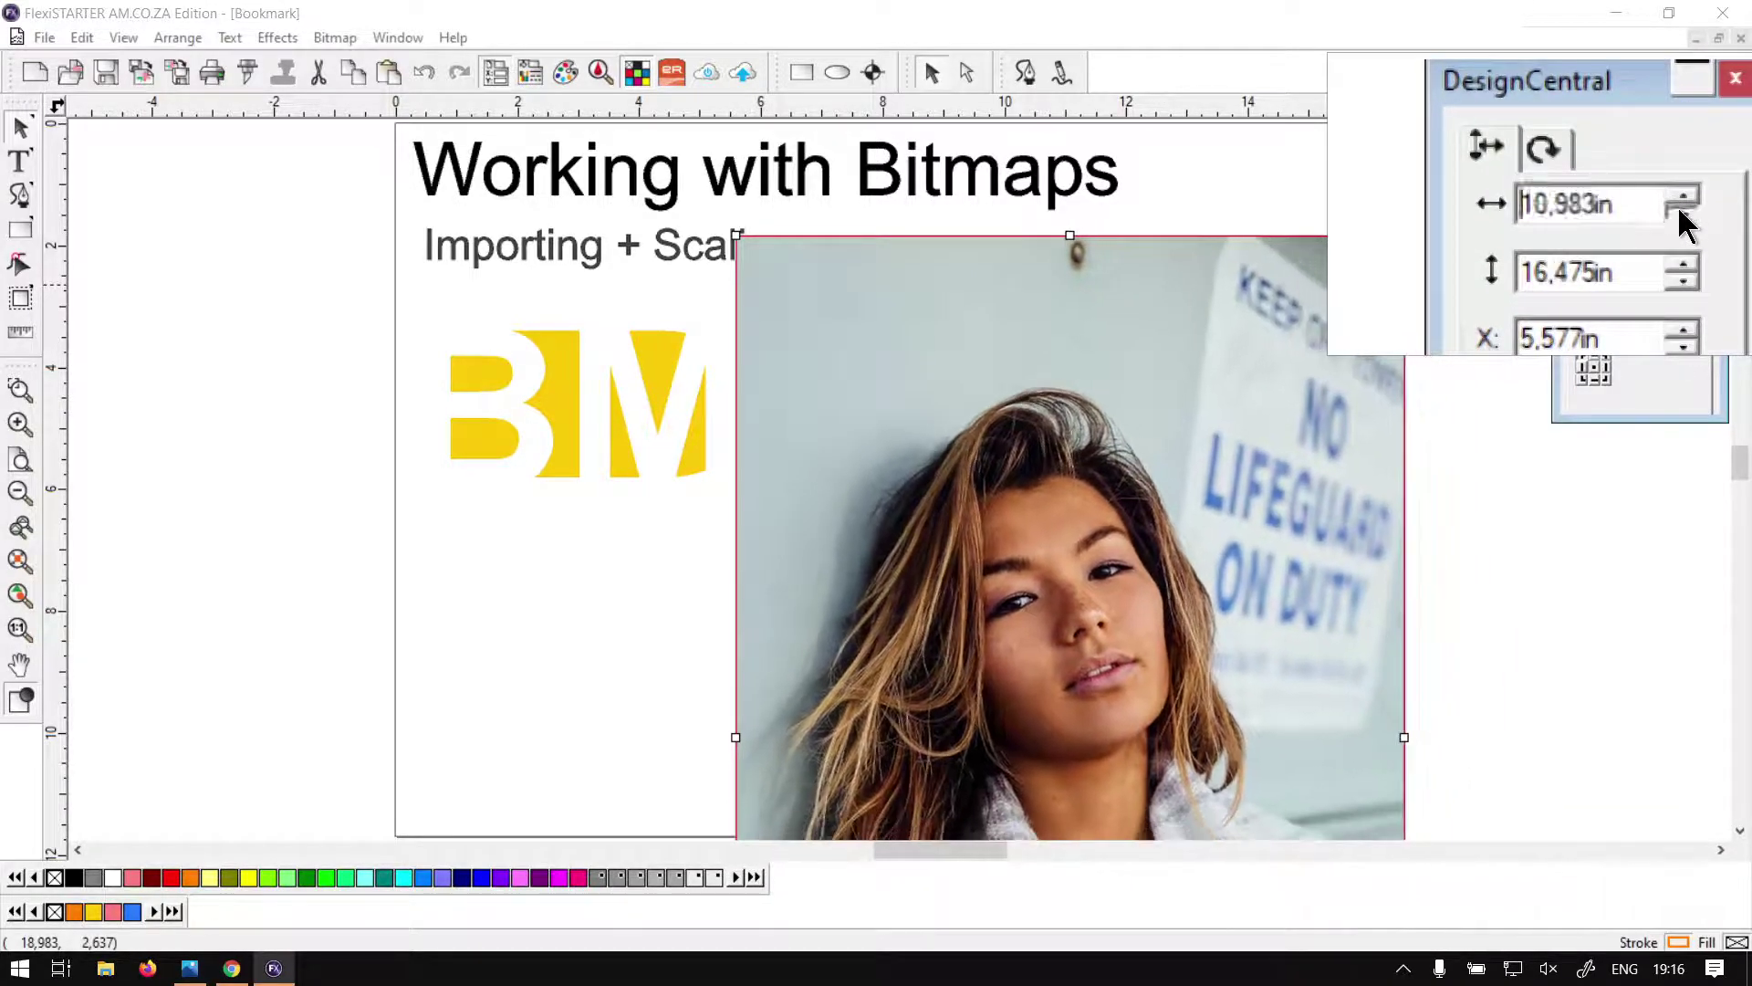
click(1679, 210)
click(1680, 210)
click(1680, 210)
click(1679, 210)
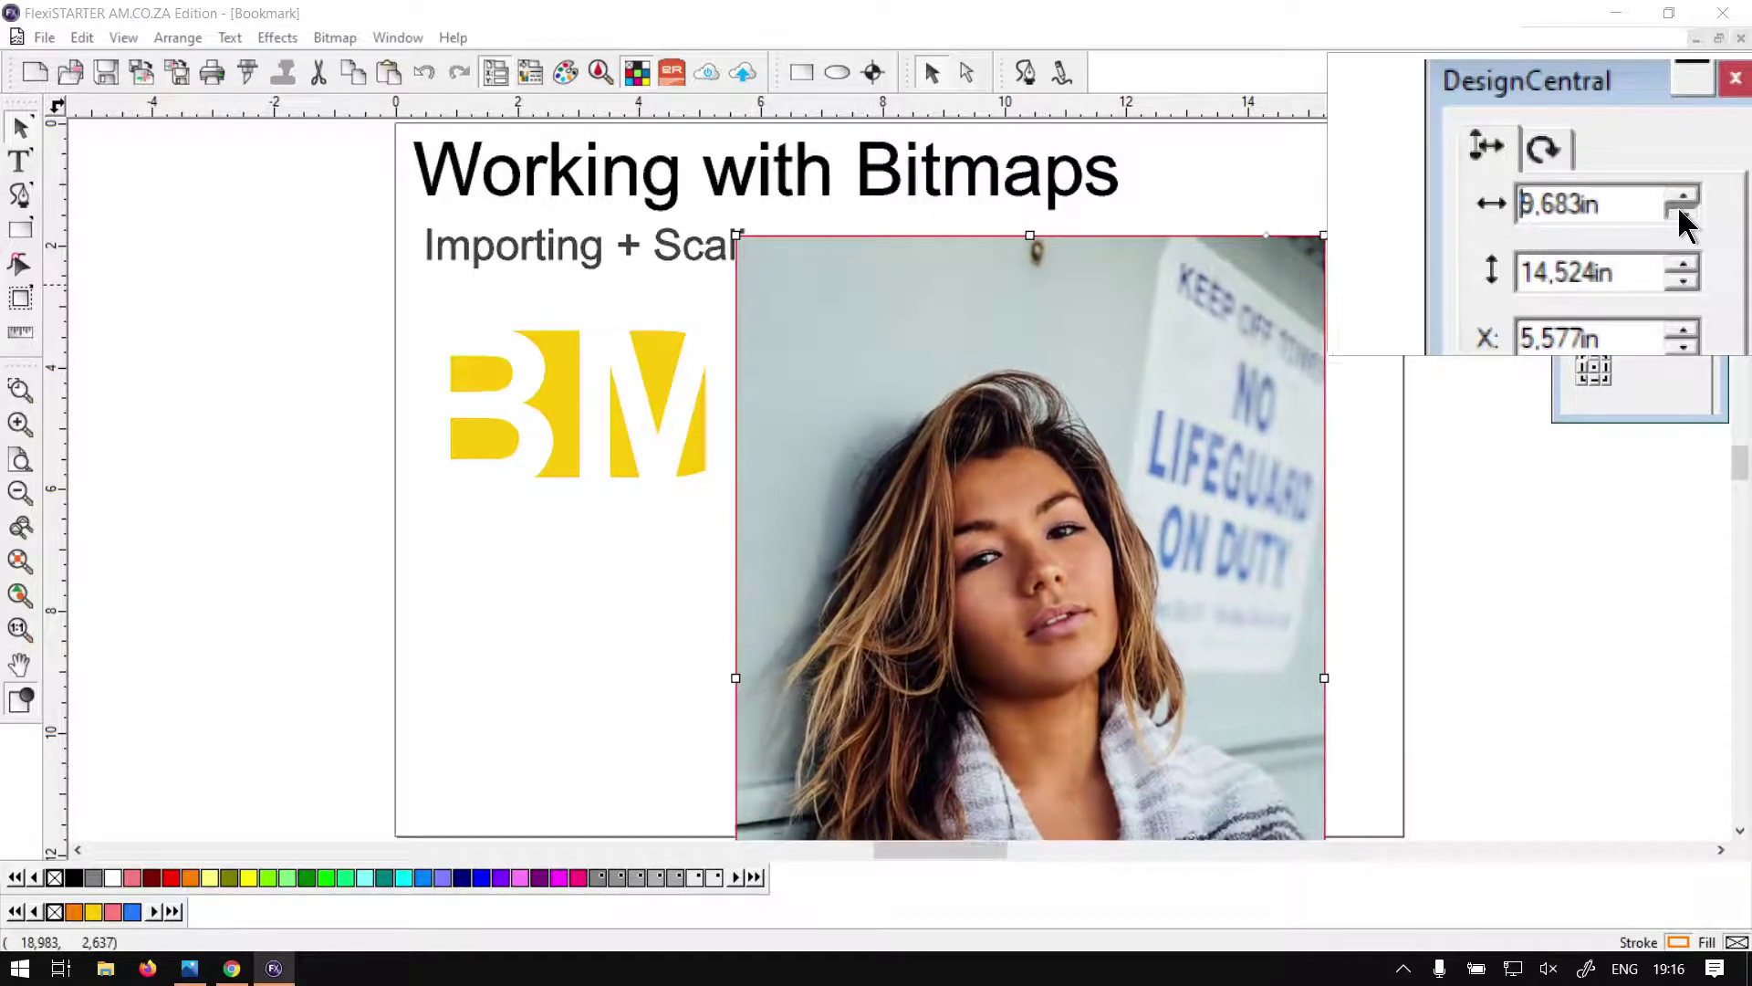
click(1680, 210)
drag(1679, 211, 1679, 210)
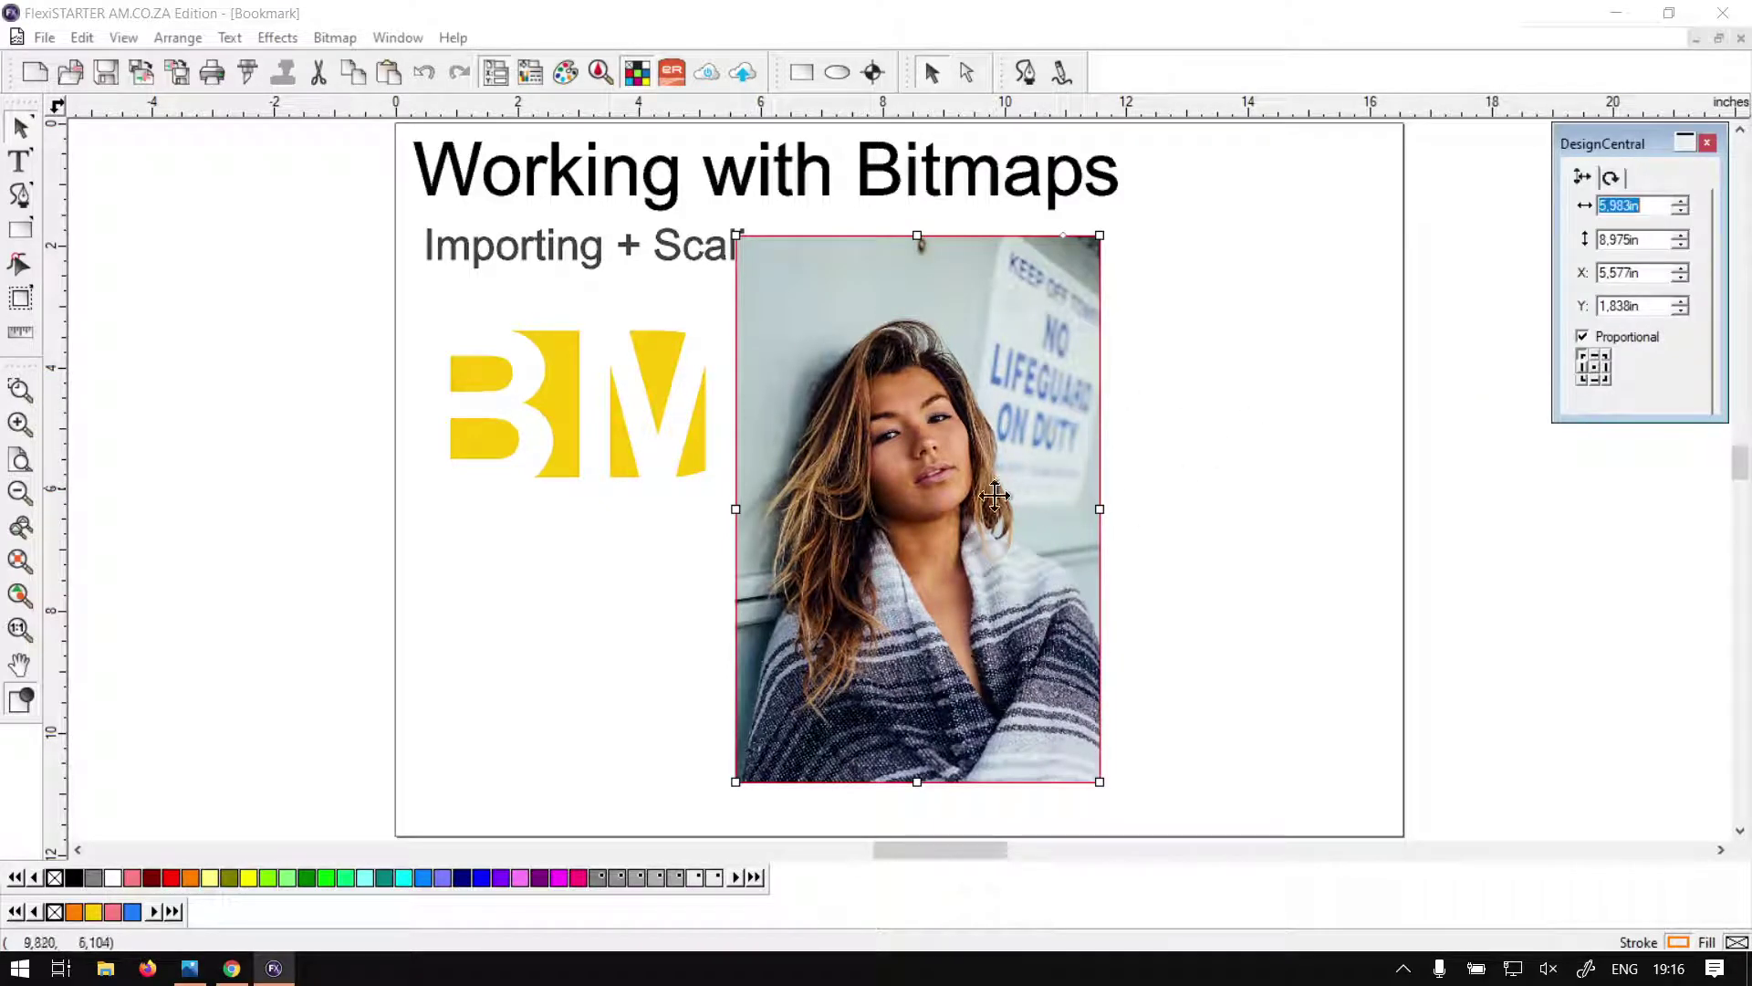
Step: Move the photo to the right of the BM logo and deselect it
drag(930, 570, 1201, 590)
drag(1048, 598, 1008, 589)
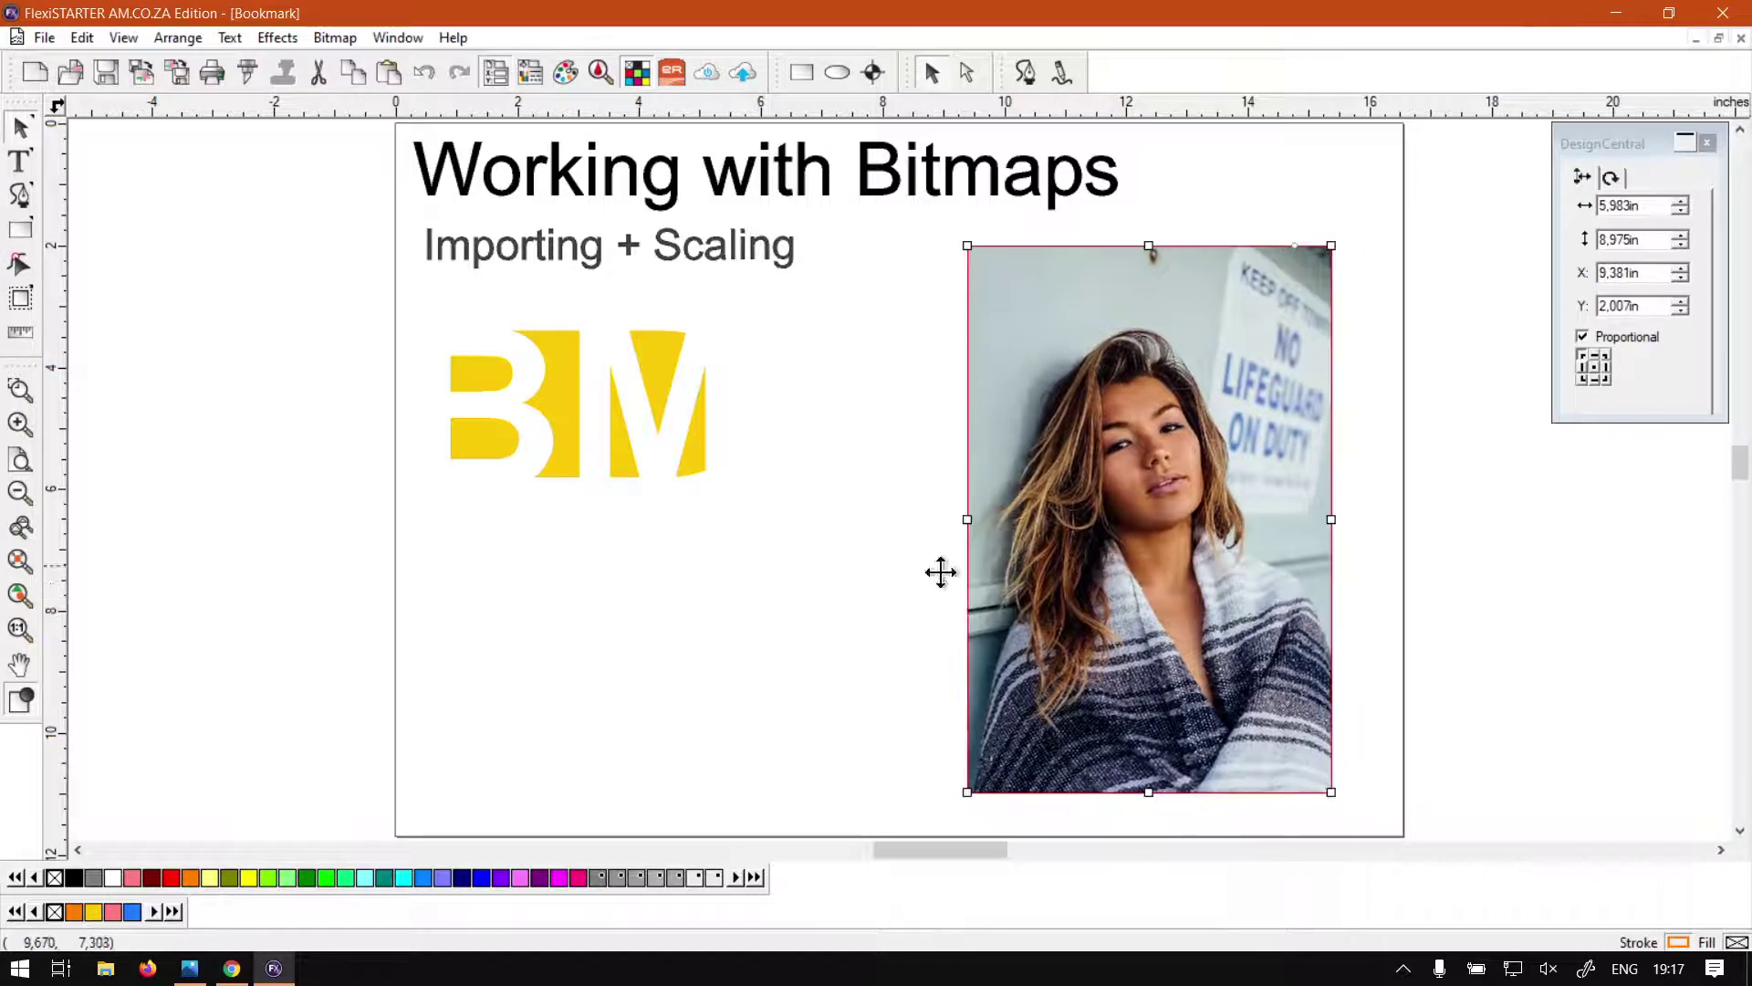
click(927, 594)
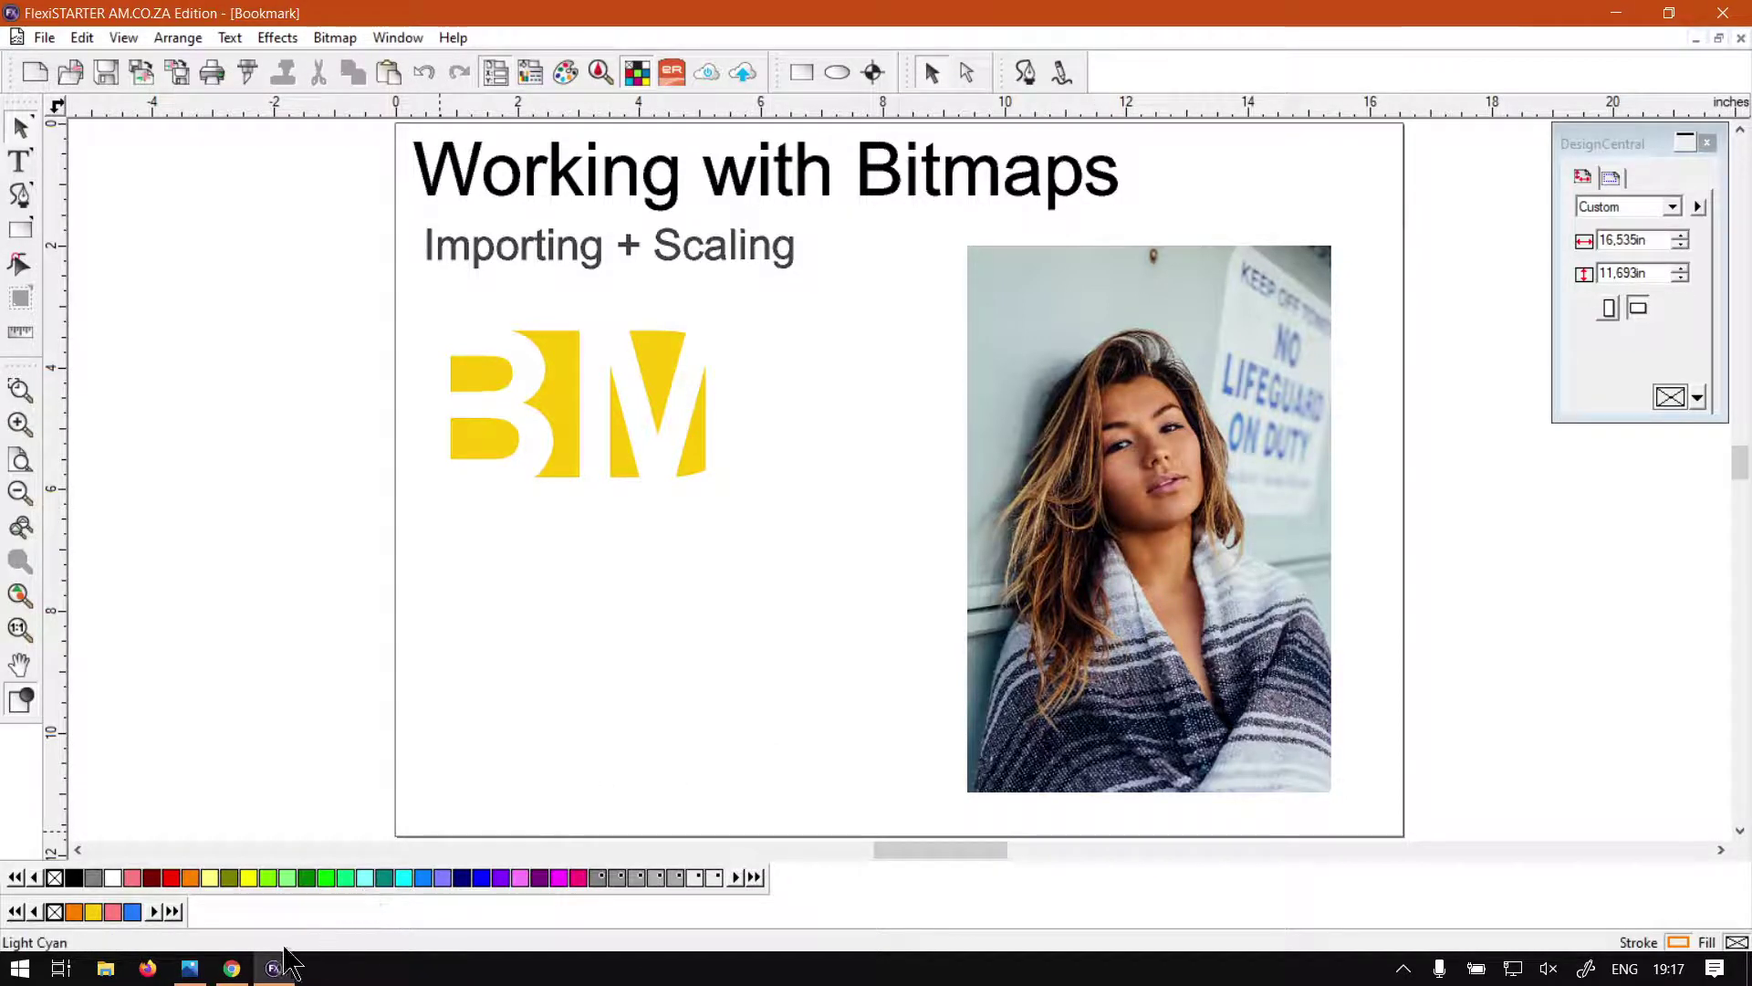
Step: Switch to Chrome showing the softwaretraining.co.za training videos home page
click(231, 967)
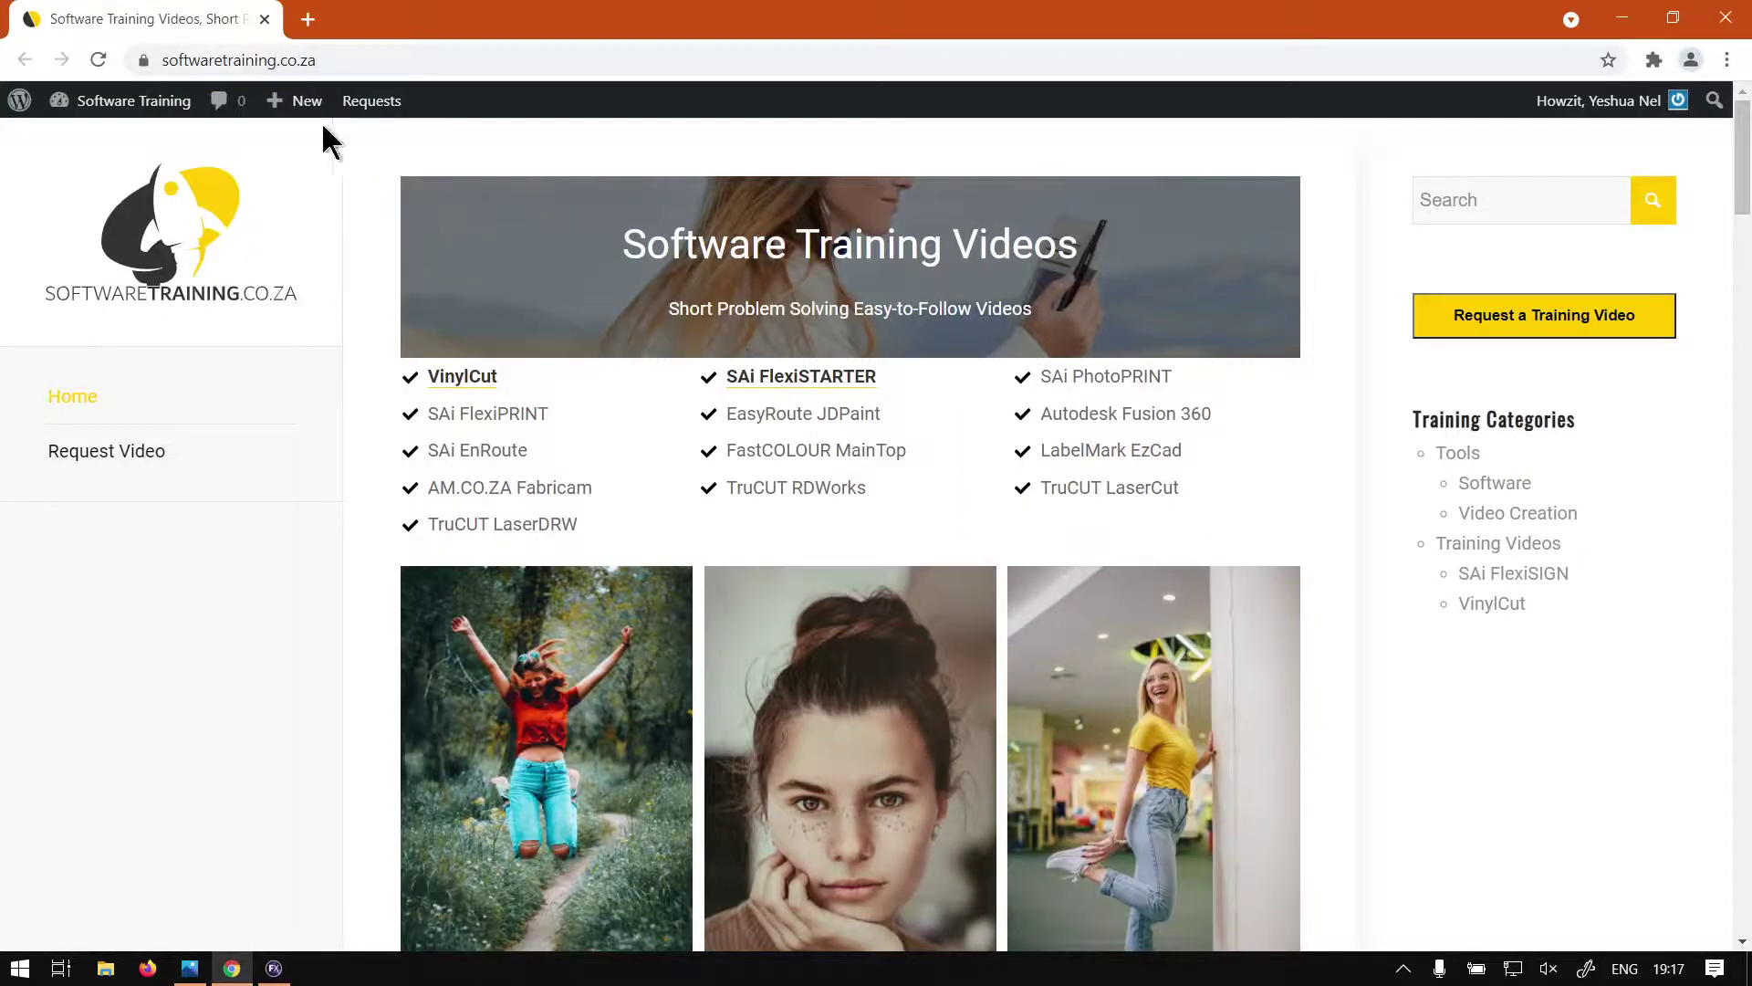